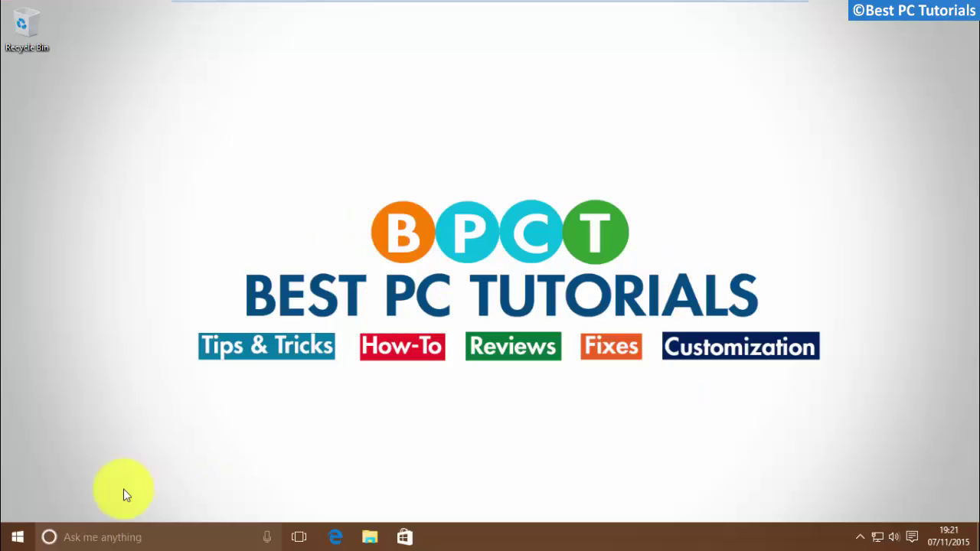
Go to Settings > Personalization > Start, scroll its toggles such as Show more tiles, and reopen the Start menu.
click(29, 537)
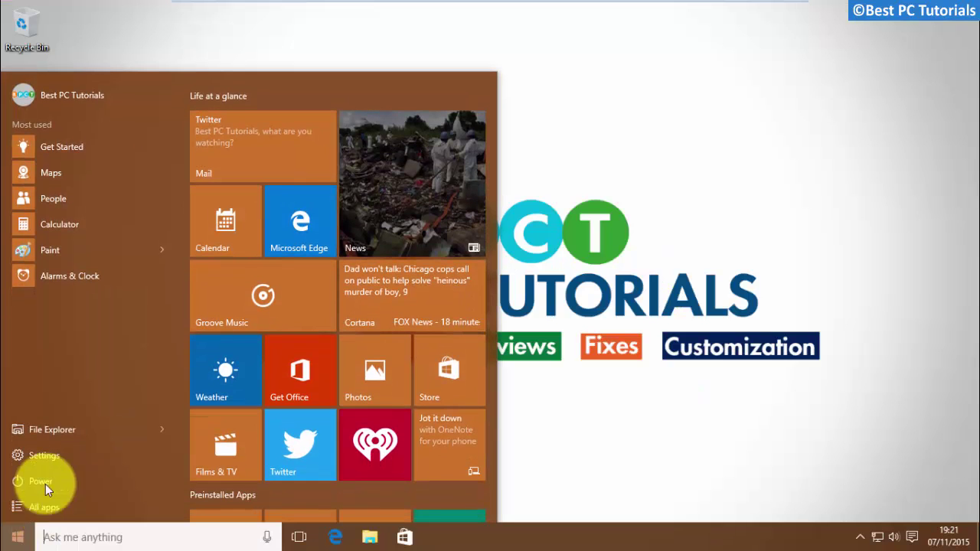
click(71, 448)
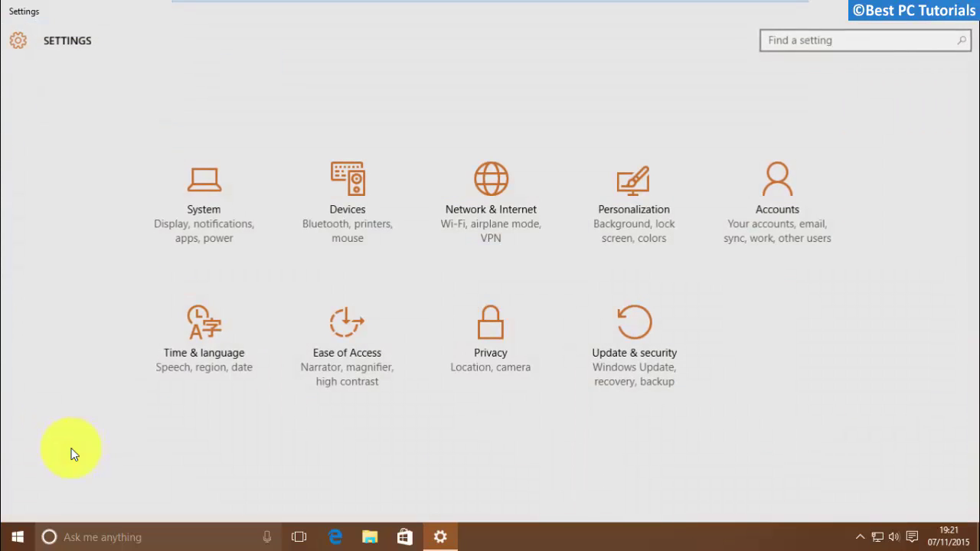
click(640, 215)
click(79, 212)
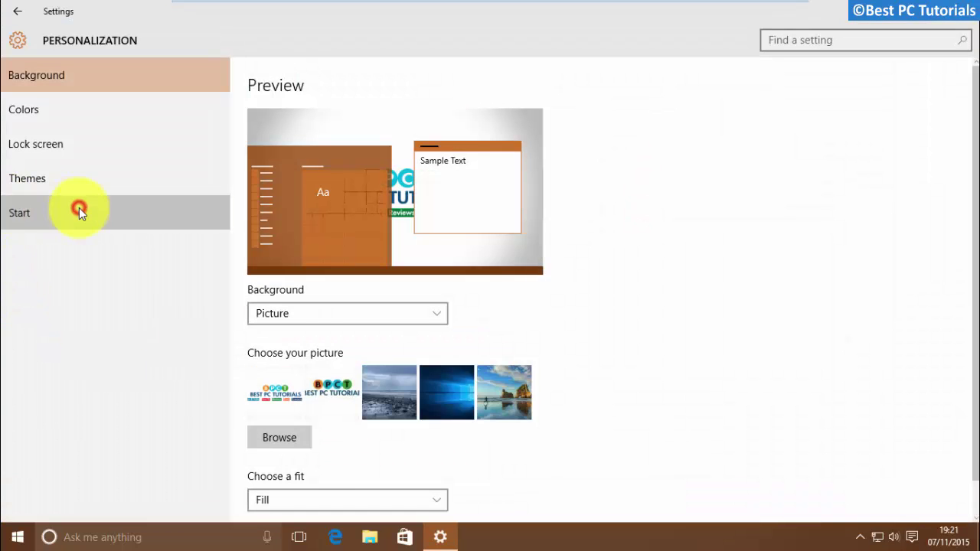
scroll(326, 312, down, 1)
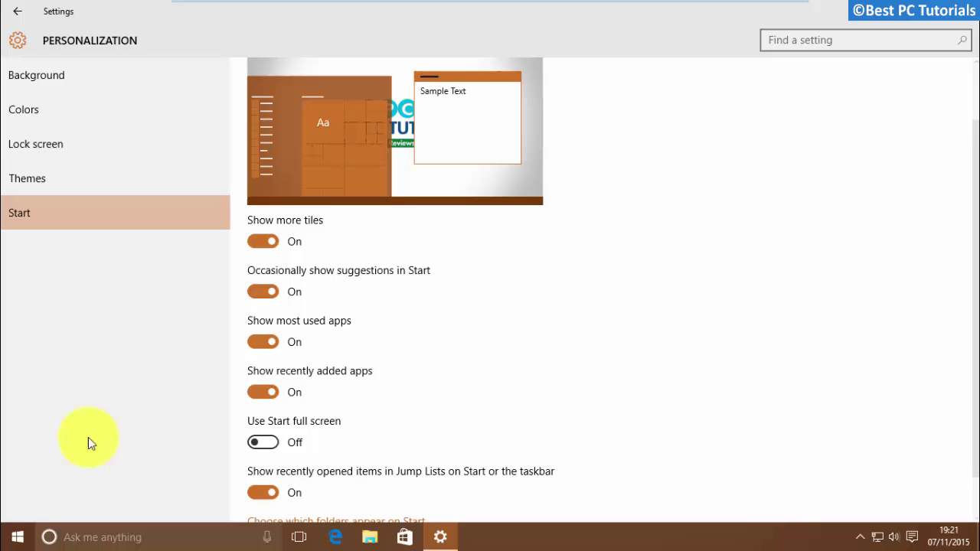
click(19, 537)
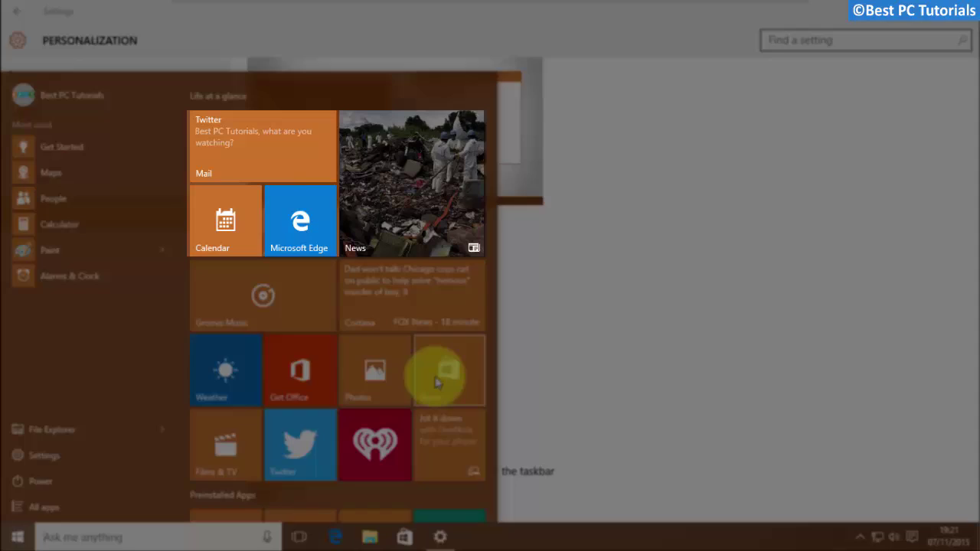
Scroll the Start menu tiles up and down to browse them.
scroll(436, 378, down, 2)
scroll(434, 372, up, 2)
scroll(434, 372, down, 2)
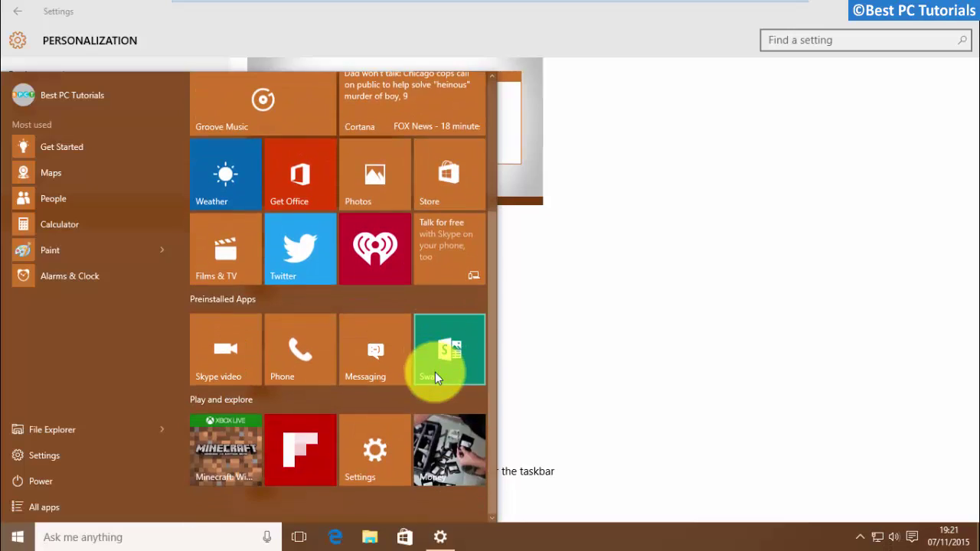
scroll(435, 372, up, 2)
scroll(434, 372, down, 2)
scroll(434, 372, up, 2)
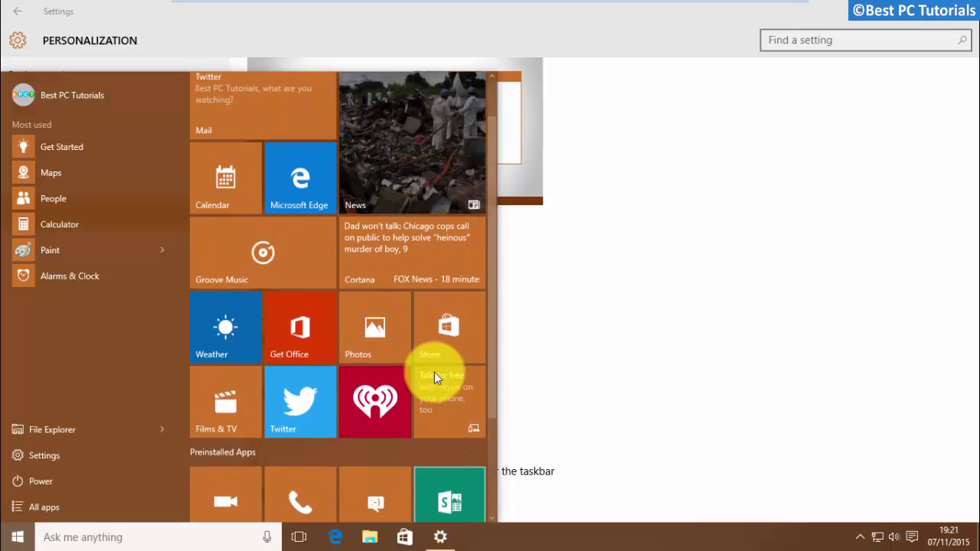
scroll(434, 372, up, 1)
scroll(434, 372, down, 3)
scroll(434, 372, up, 3)
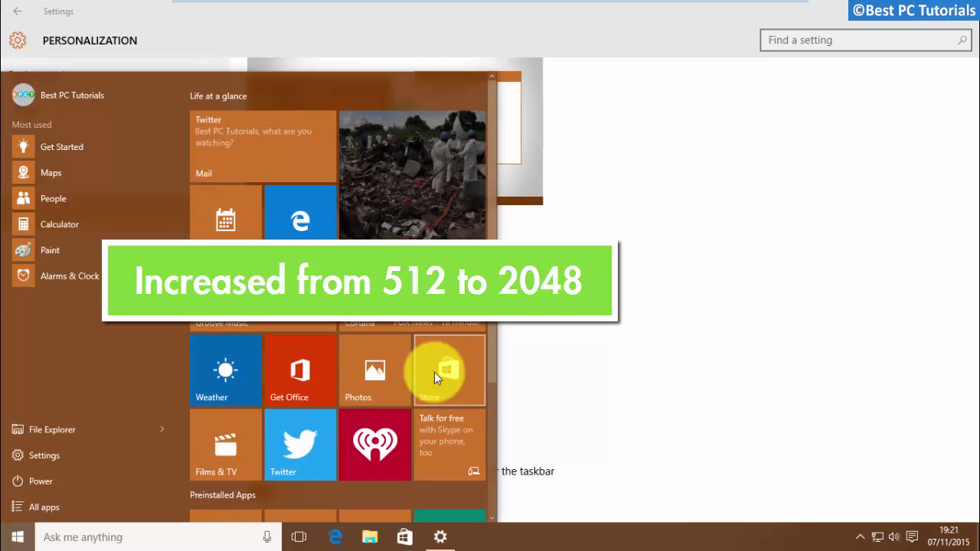
scroll(434, 372, down, 3)
scroll(434, 372, up, 3)
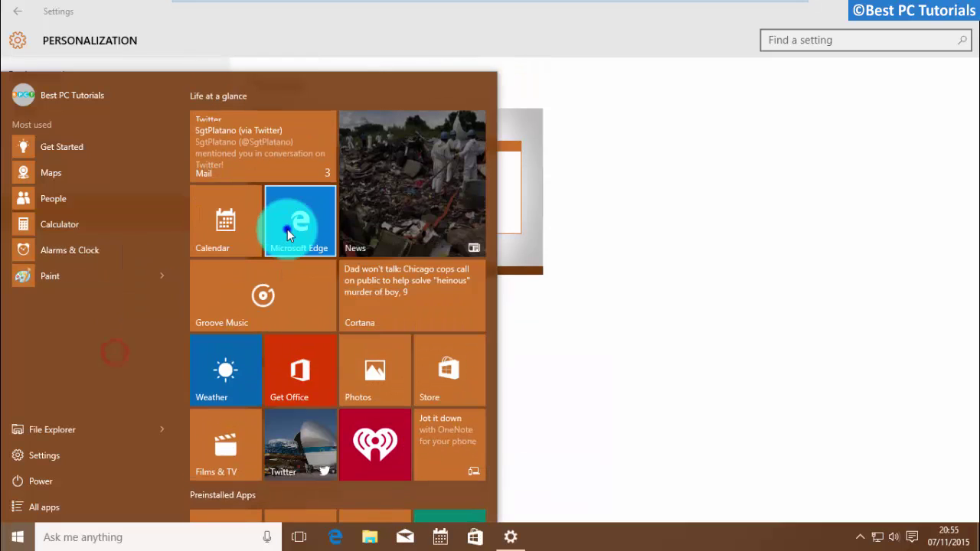
View the Microsoft Edge tile's Resize and More options, then dismiss them.
right_click(287, 229)
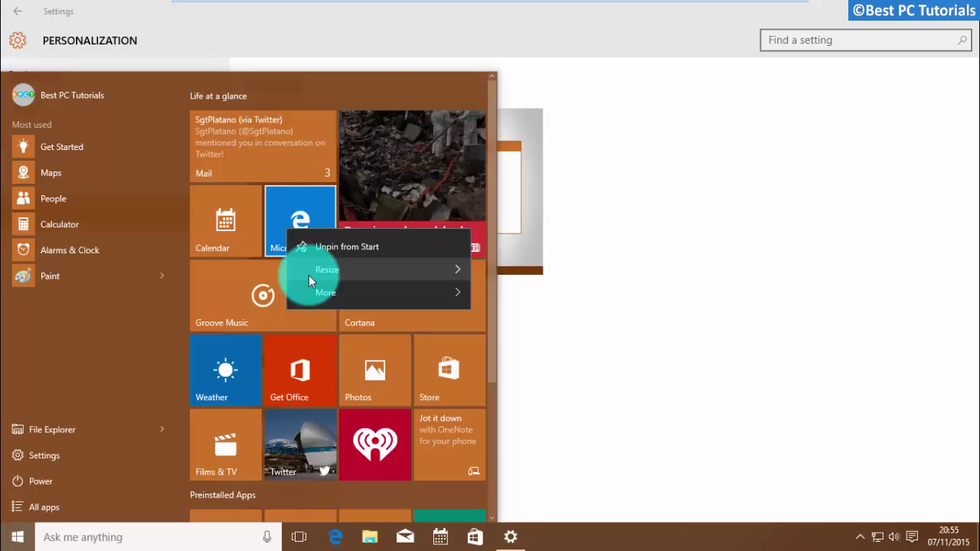
click(308, 275)
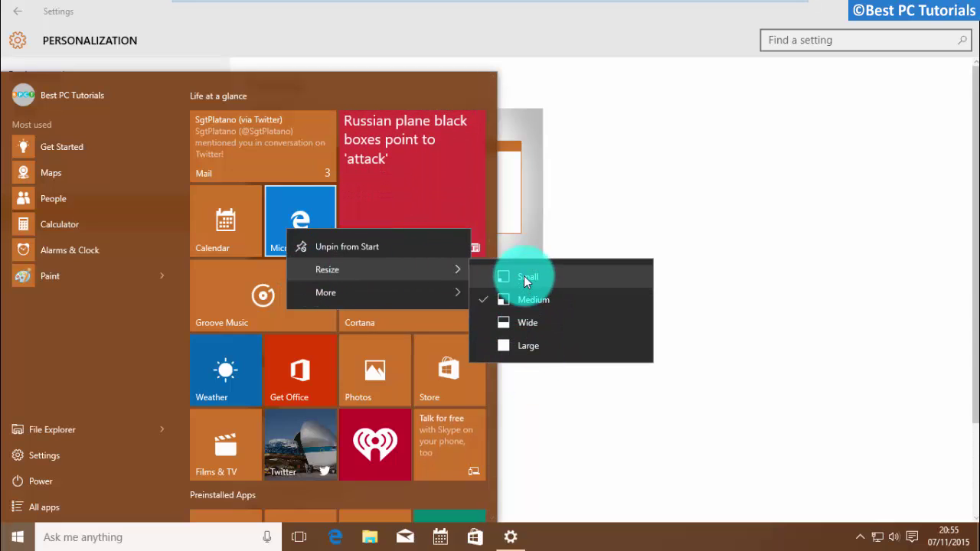
mouse_move(321, 291)
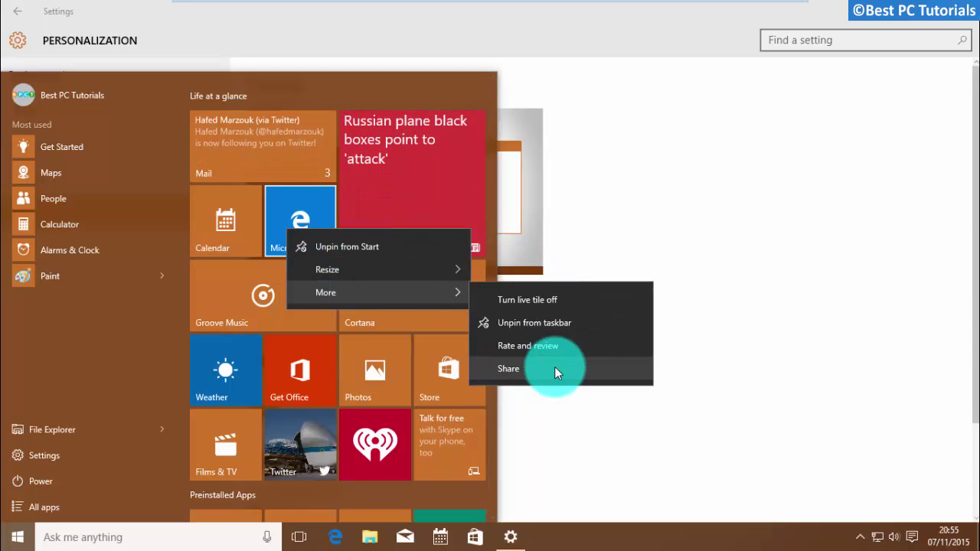
key(Escape)
View the Maps options and File Explorer's More actions for network drives and management.
right_click(94, 181)
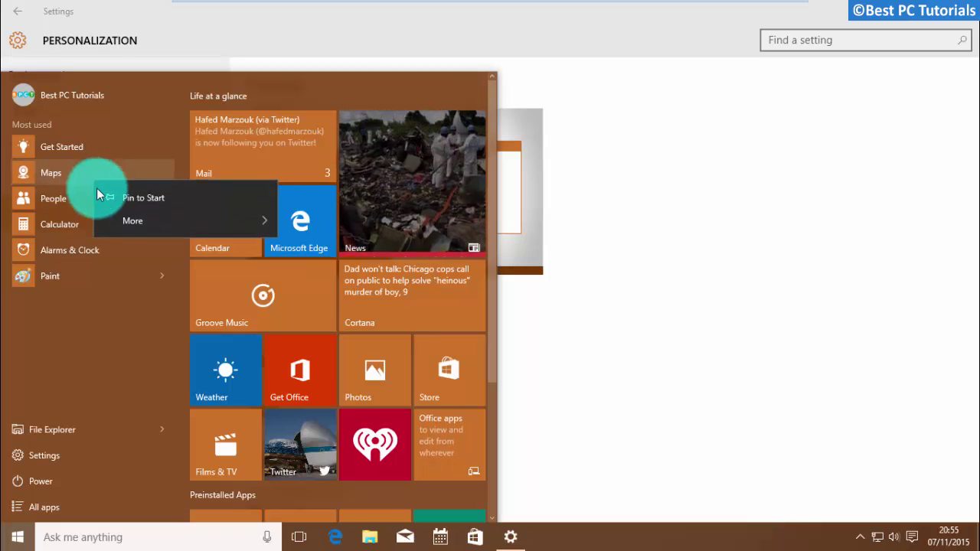
mouse_move(112, 227)
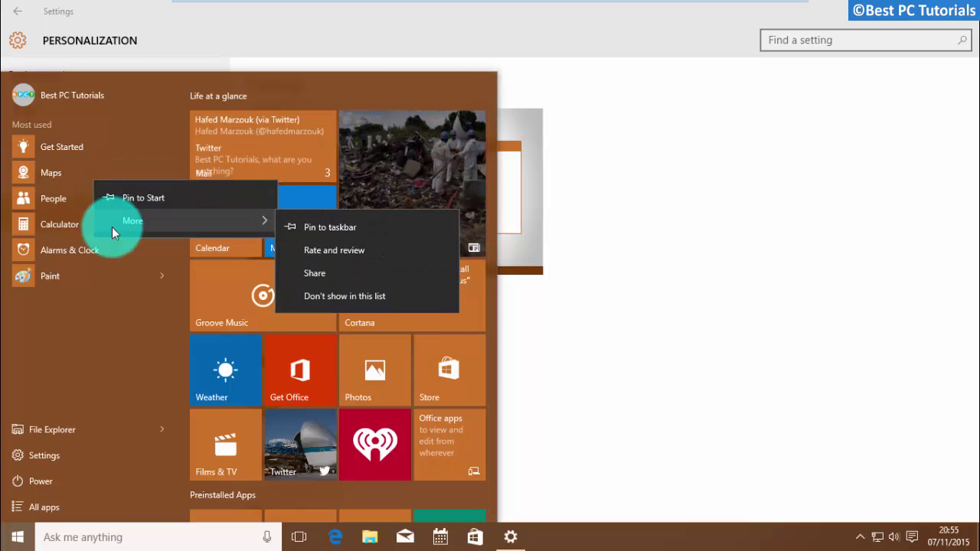
right_click(69, 428)
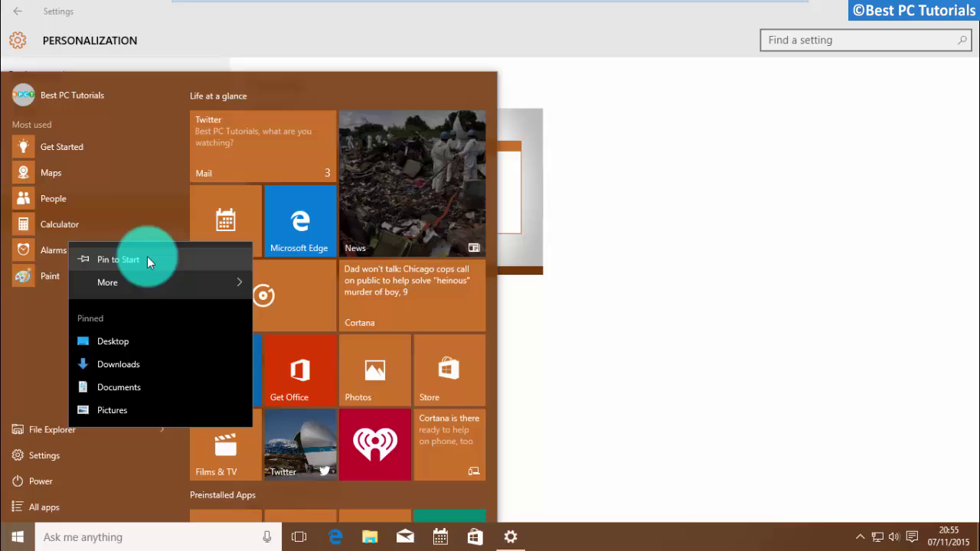
mouse_move(151, 280)
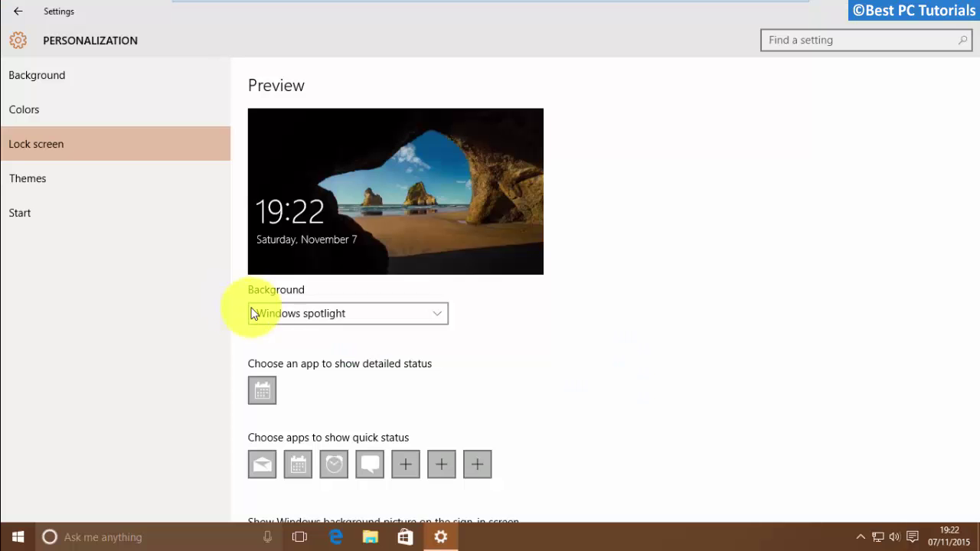
Leave the lock screen Background on Windows spotlight and turn 'Show Windows background picture on the sign-in screen' Off.
click(262, 311)
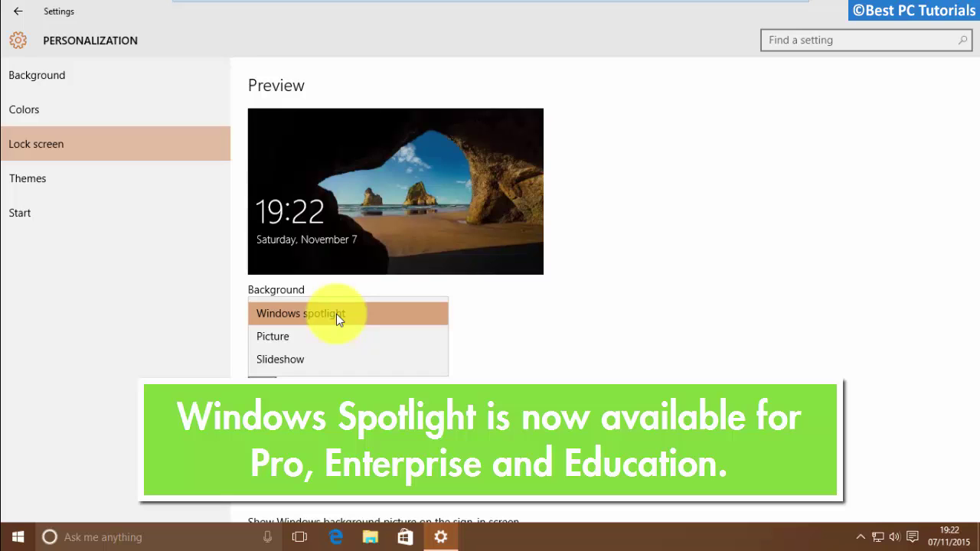
click(336, 314)
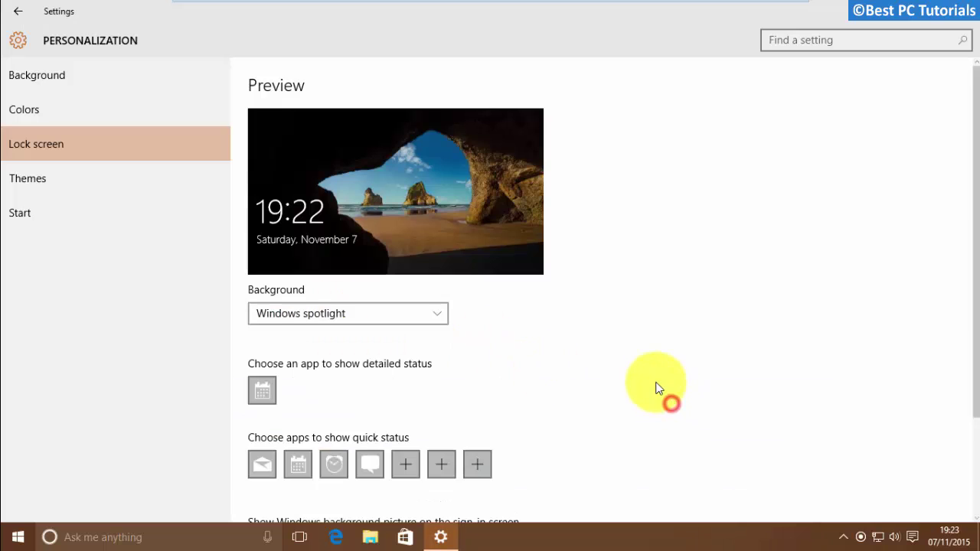
scroll(656, 387, down, 3)
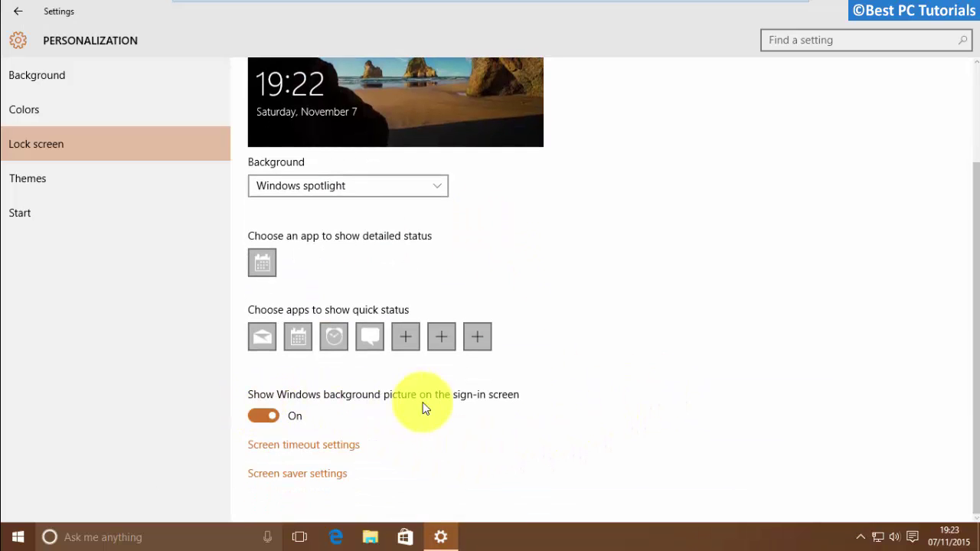
click(260, 416)
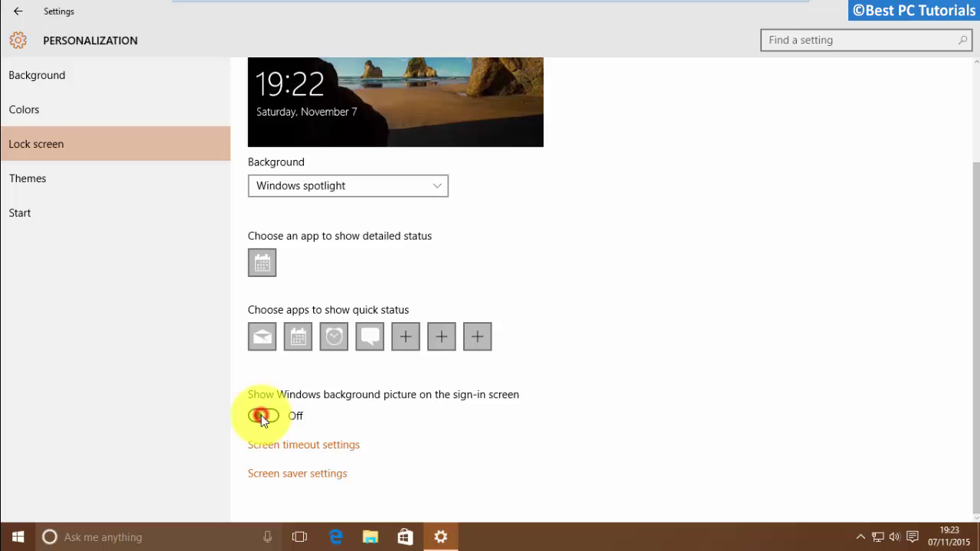
Lock the PC from the user tile in the Start menu.
click(13, 540)
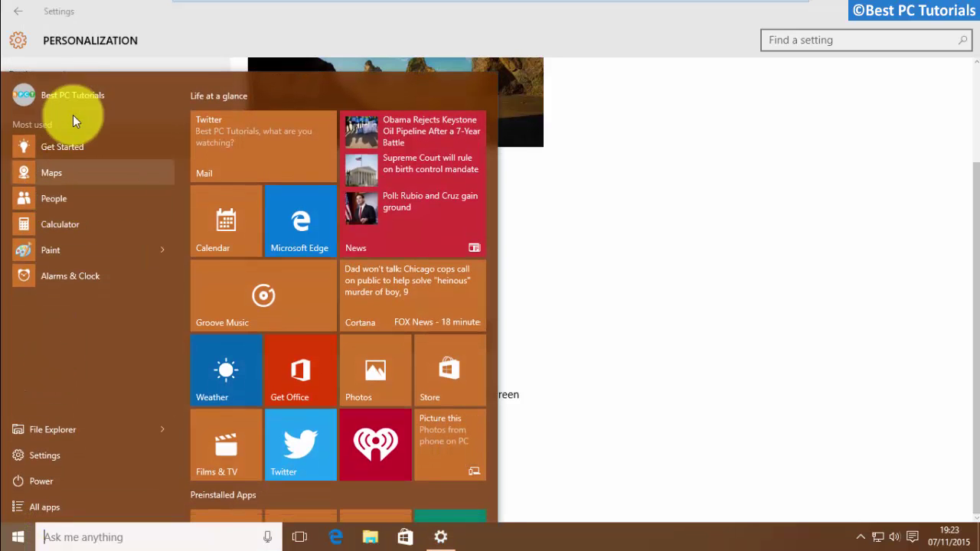
click(79, 97)
click(85, 154)
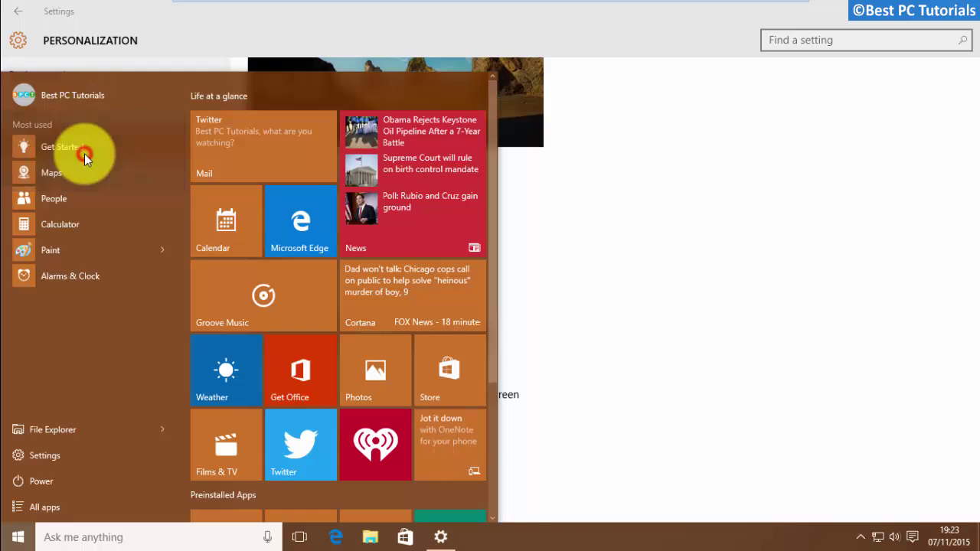
Dismiss the lock screen and enter the account password to sign back in.
click(184, 365)
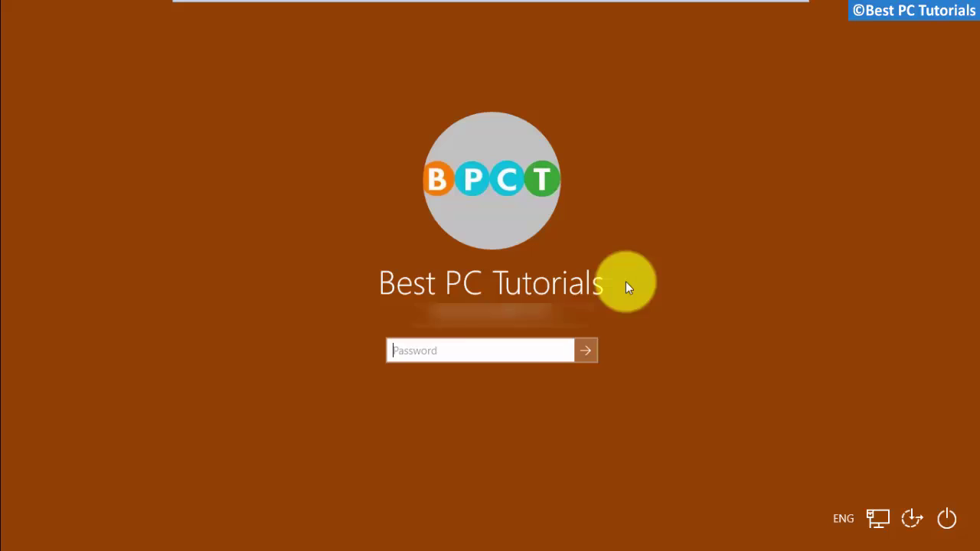
click(417, 351)
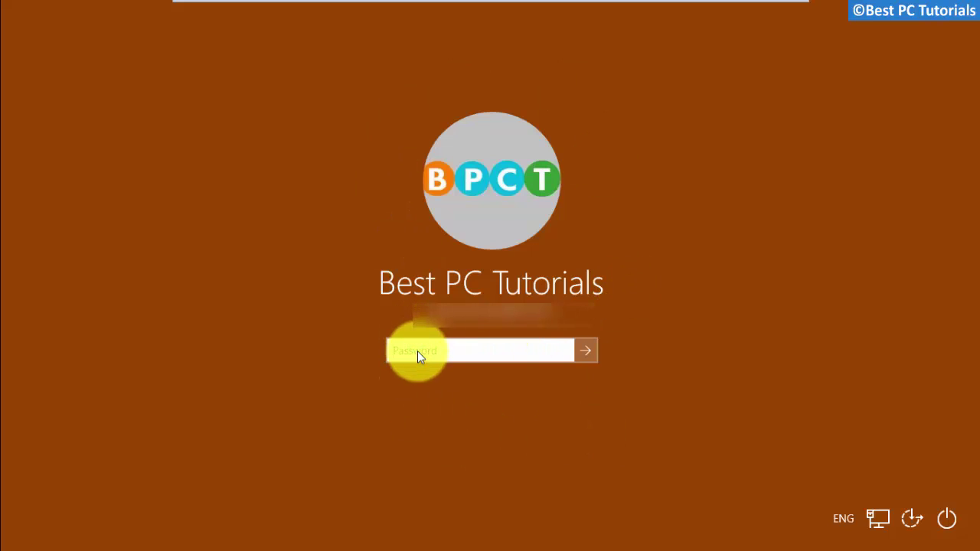
text(••••••••••••••••)
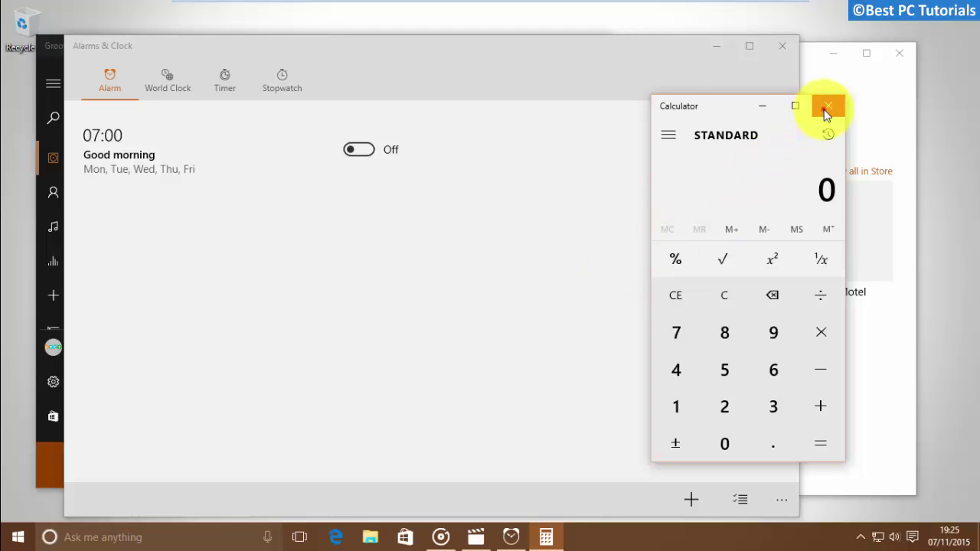
Close Calculator, Alarms & Clock, Groove Music and Films & TV, and open File Explorer on This PC.
click(824, 108)
click(783, 46)
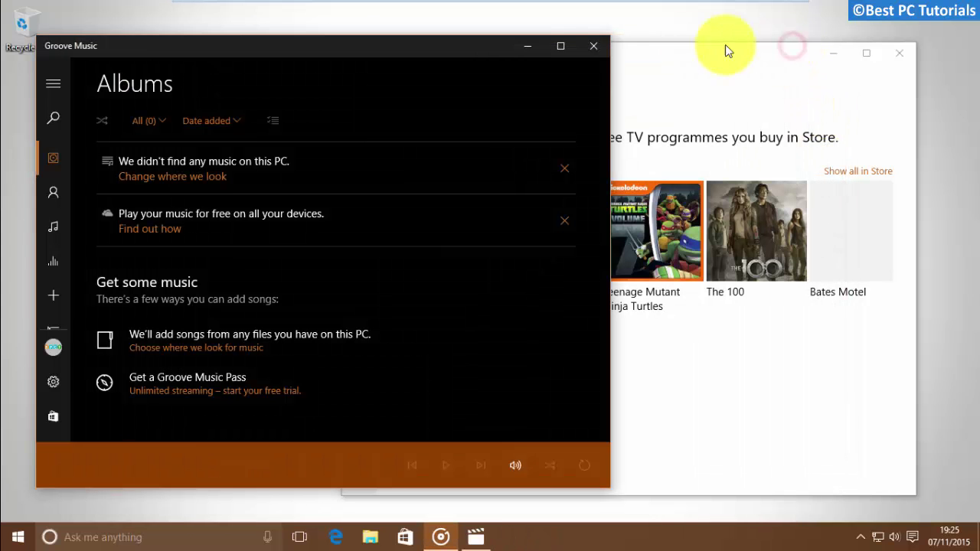
click(604, 49)
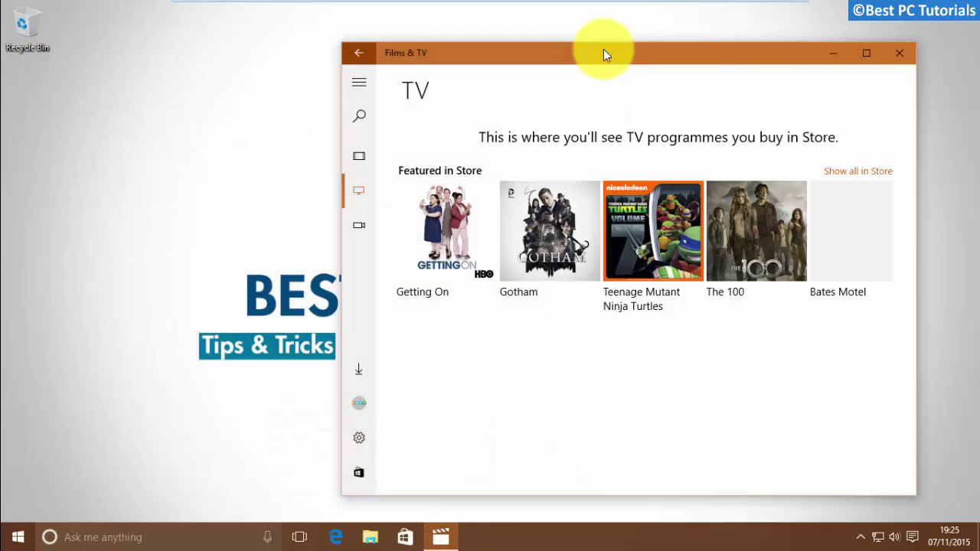
click(892, 54)
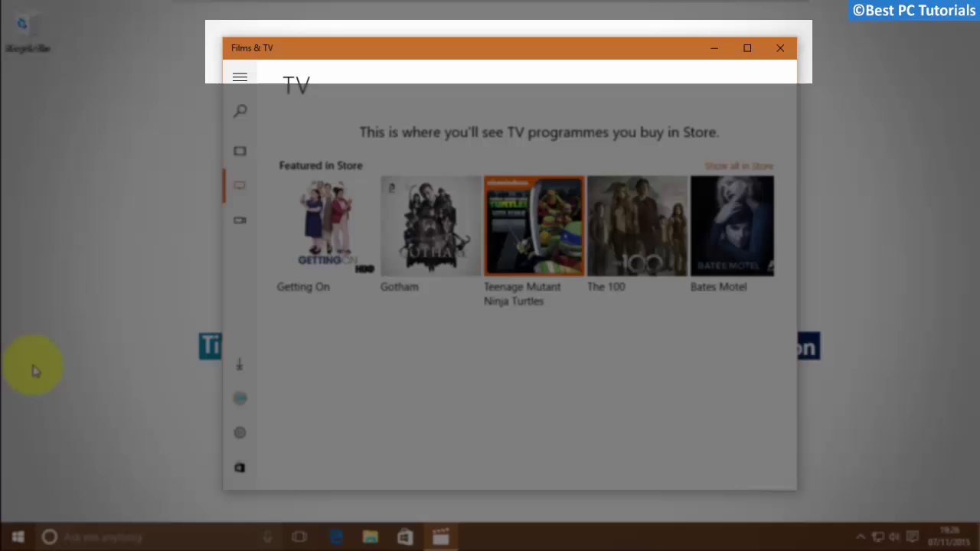
key(super+e)
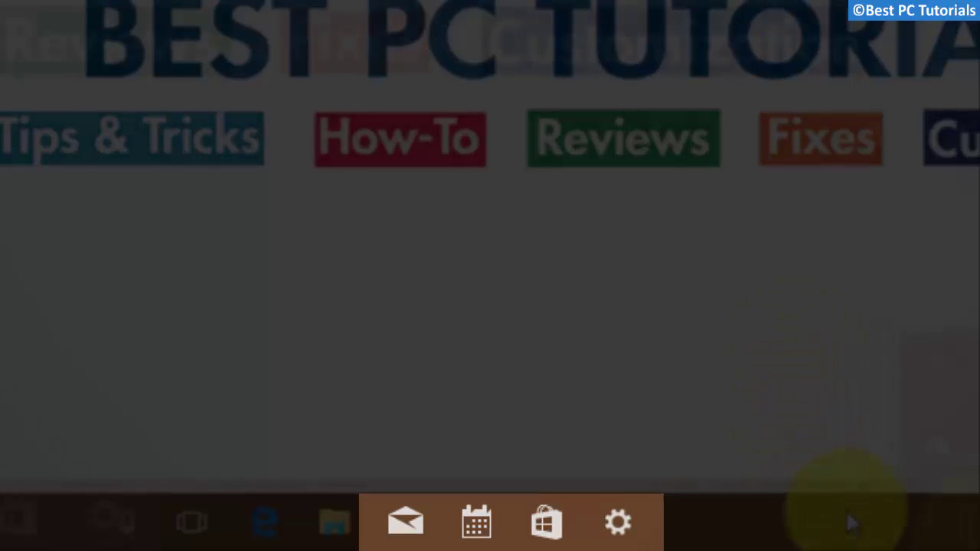
Show the hidden tray icons, then search 'device manager' and open Device Manager.
click(584, 503)
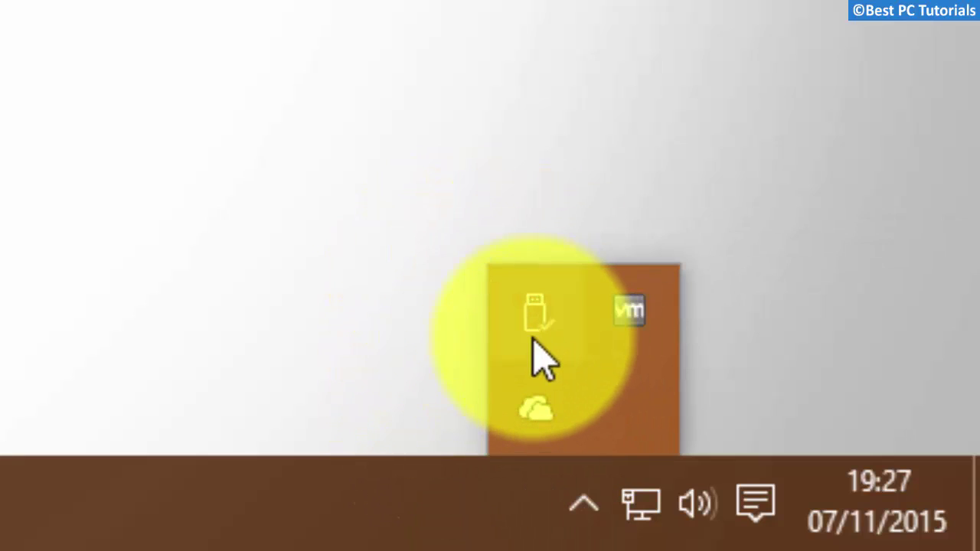
text(d)
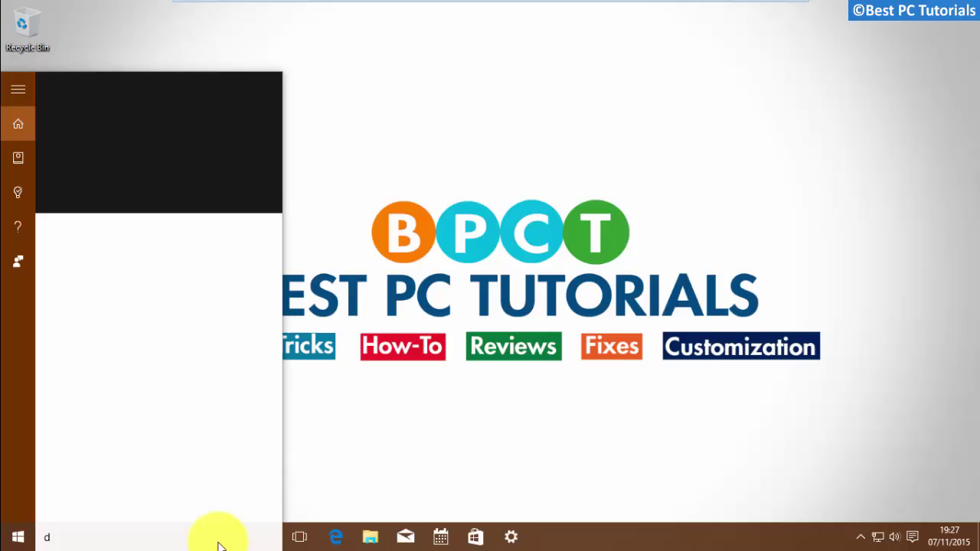
text(evice manager)
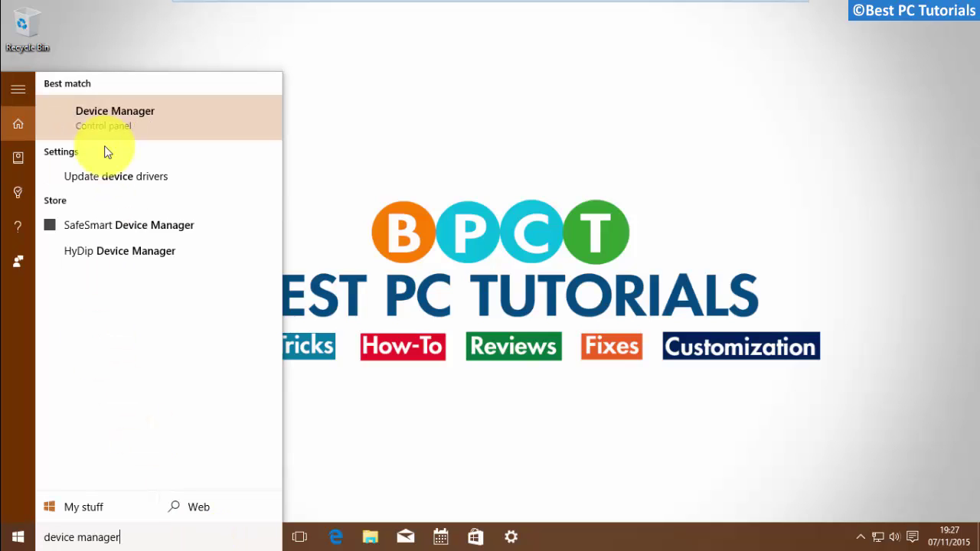
click(99, 124)
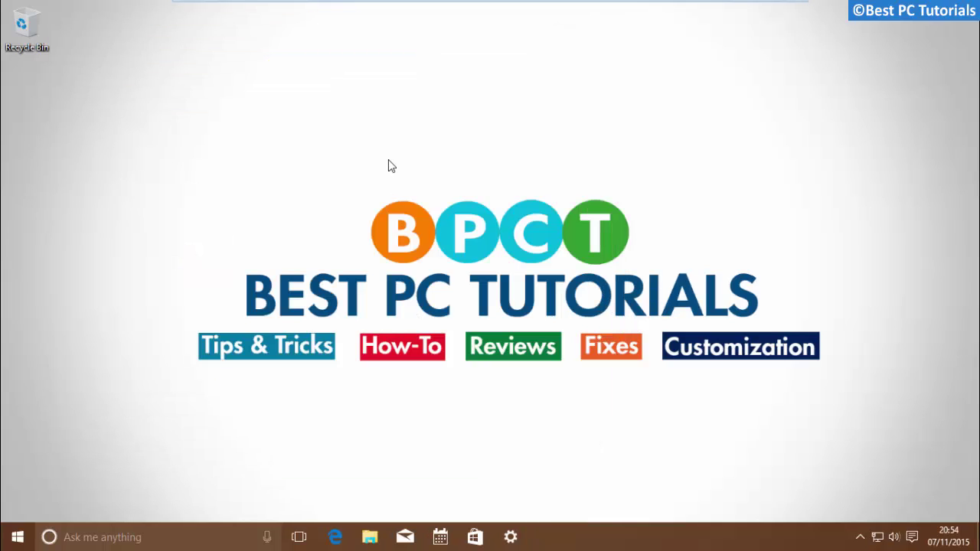
Check the desktop and taskbar context menus, then the Win+X menu's Shut down or sign out choices.
right_click(388, 161)
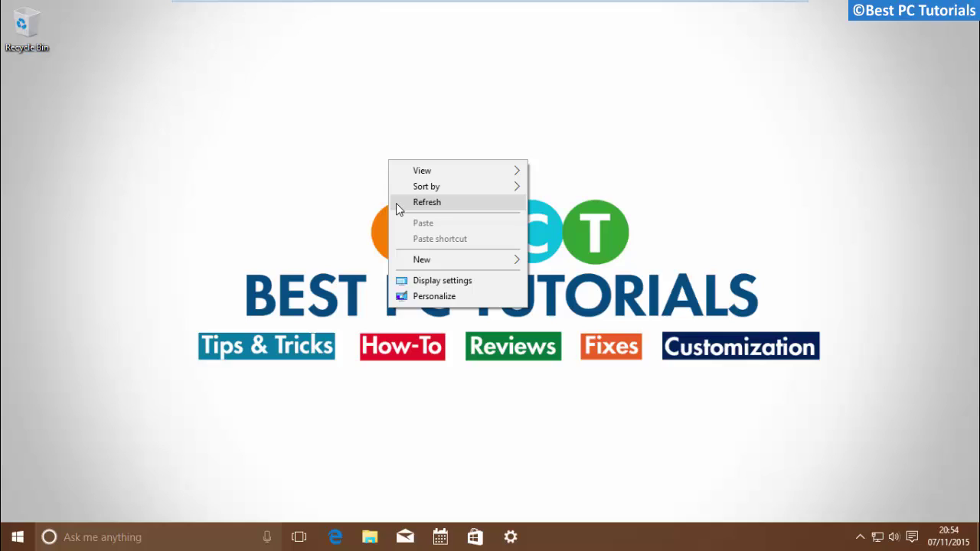
right_click(582, 537)
mouse_move(616, 259)
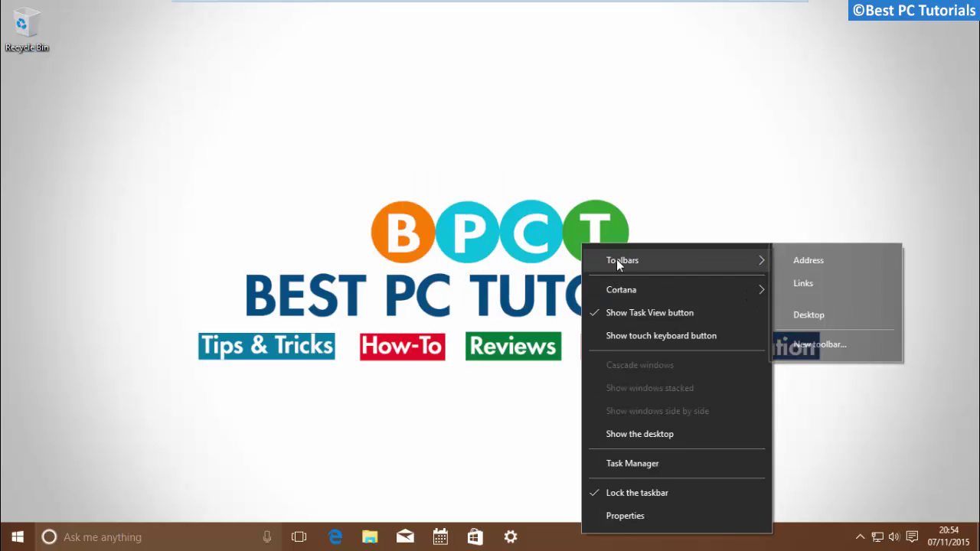
key(super+x)
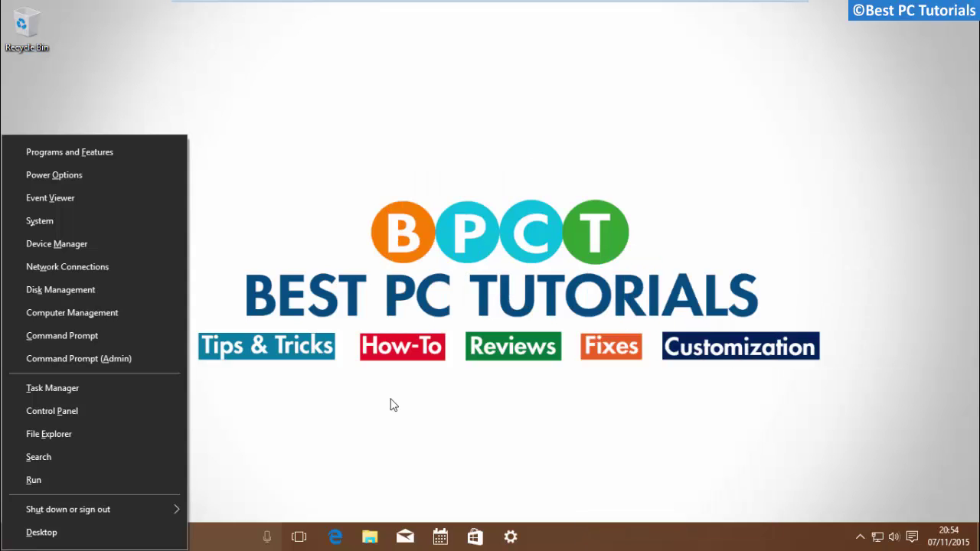
mouse_move(126, 521)
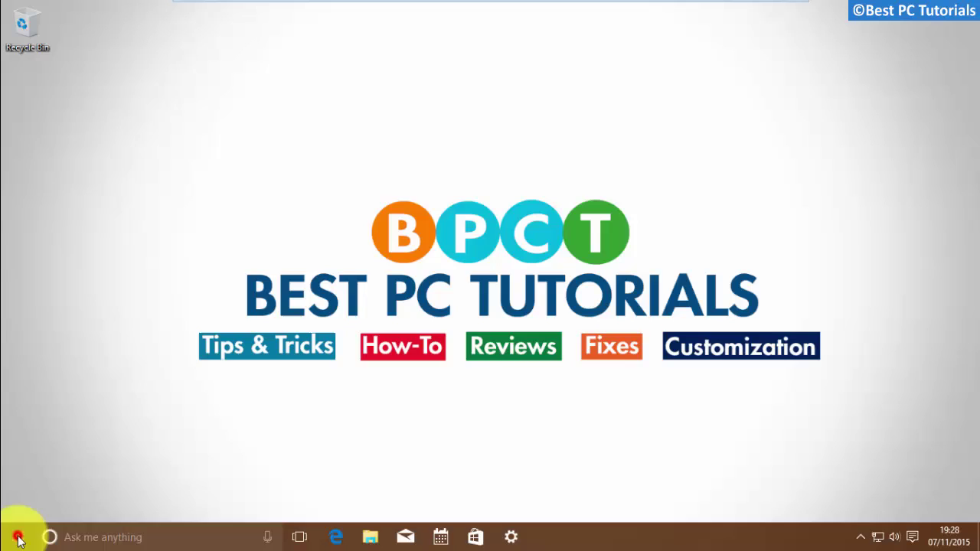
Launch Skype video from Start, continue past the welcome screen, and answer the call with audio.
click(18, 535)
scroll(300, 397, down, 4)
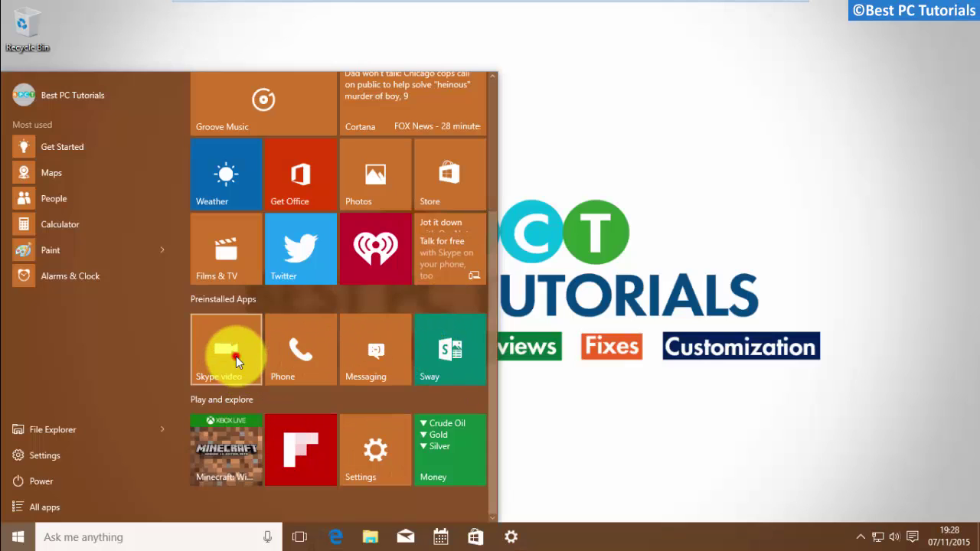
click(252, 374)
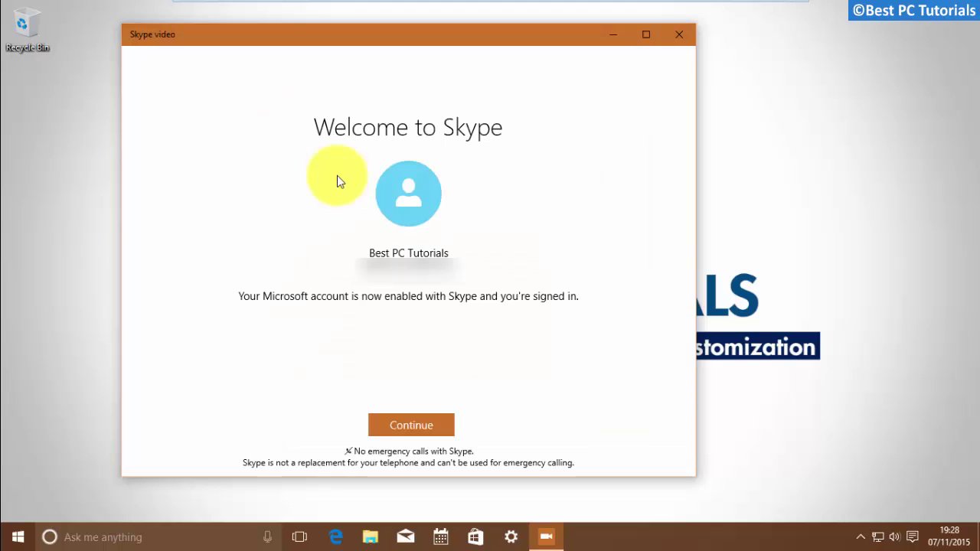
click(408, 423)
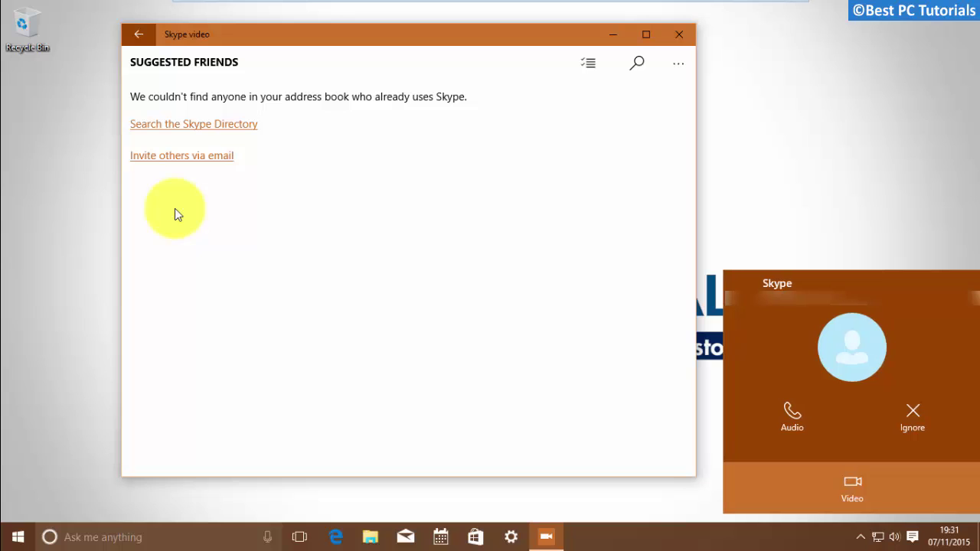
click(794, 422)
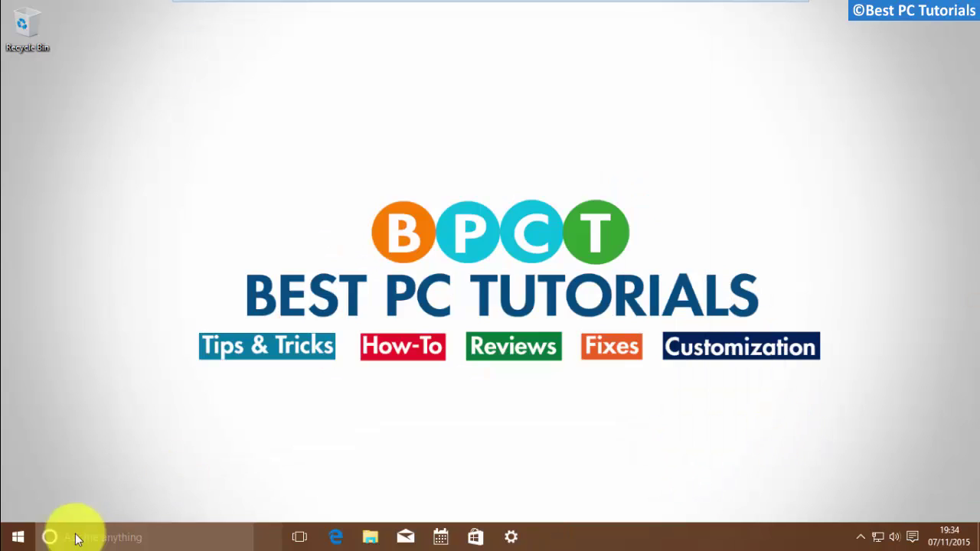
Launch the Phone app and start adding a contact to Speed dial.
click(18, 536)
scroll(434, 397, down, 5)
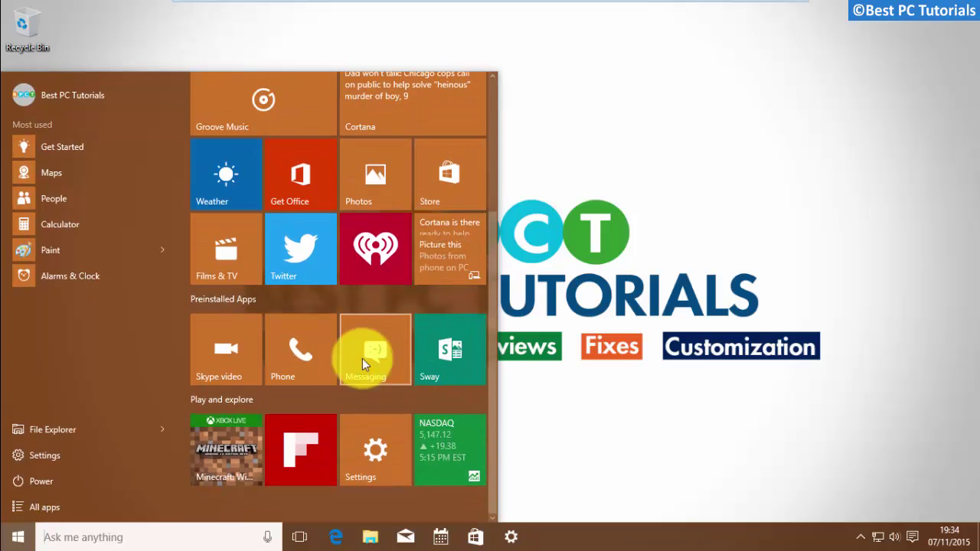
click(306, 346)
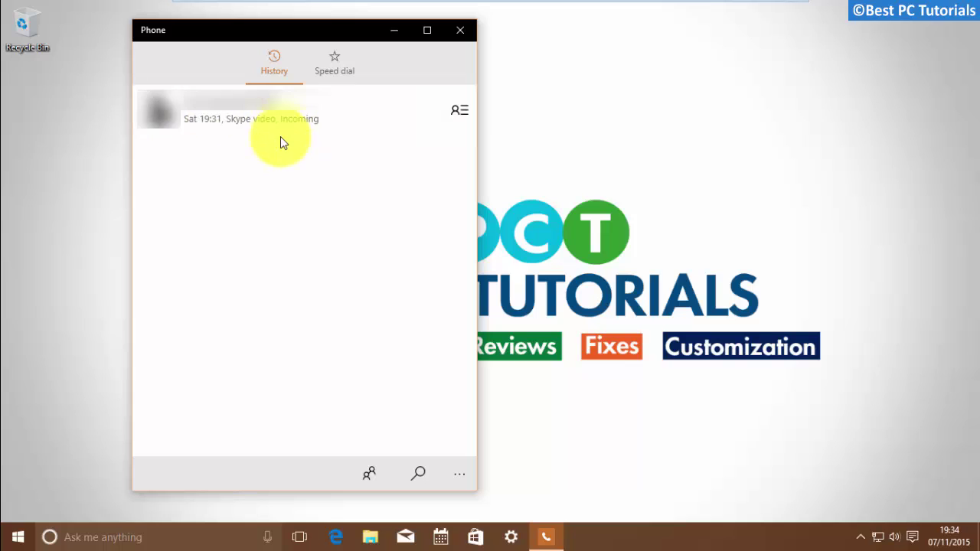
click(346, 73)
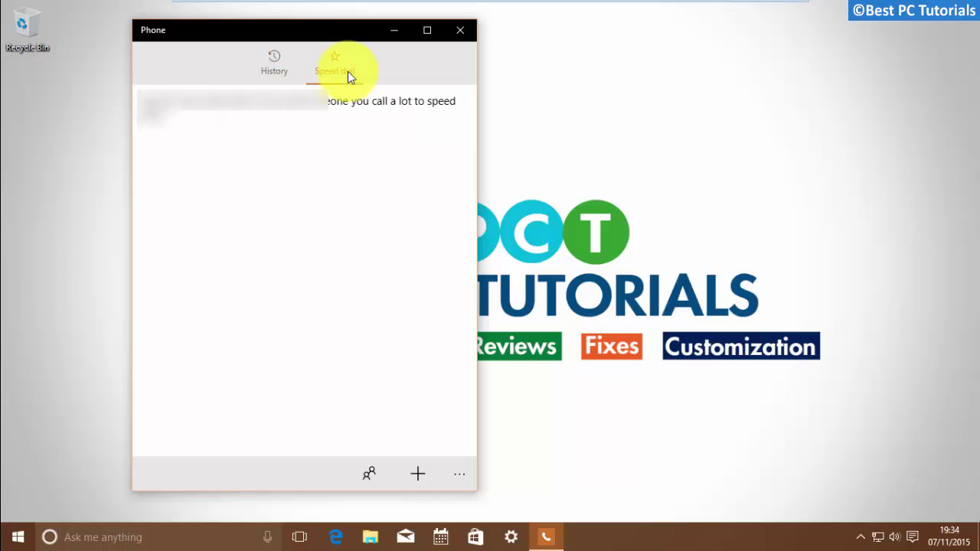
click(421, 475)
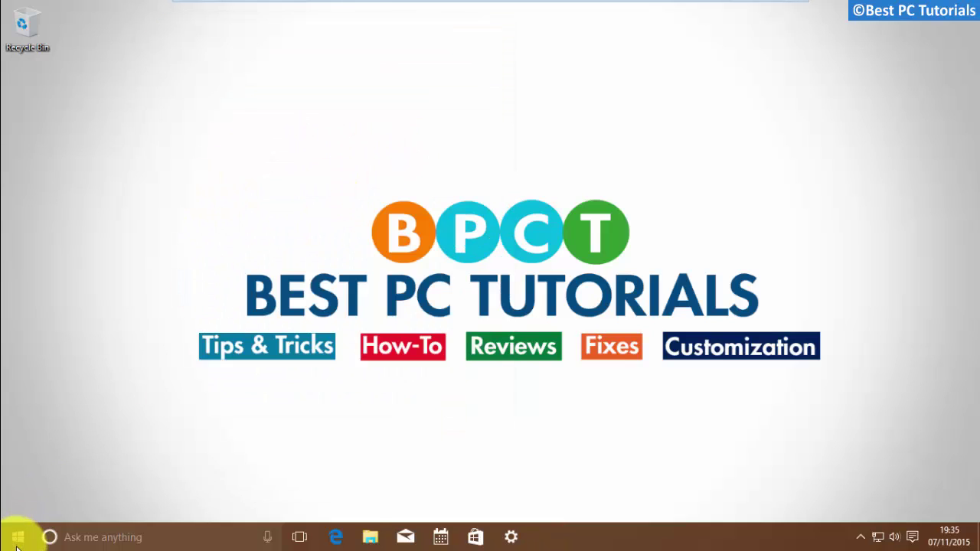
Launch the Messaging app from the Start menu's Preinstalled Apps tiles.
click(17, 540)
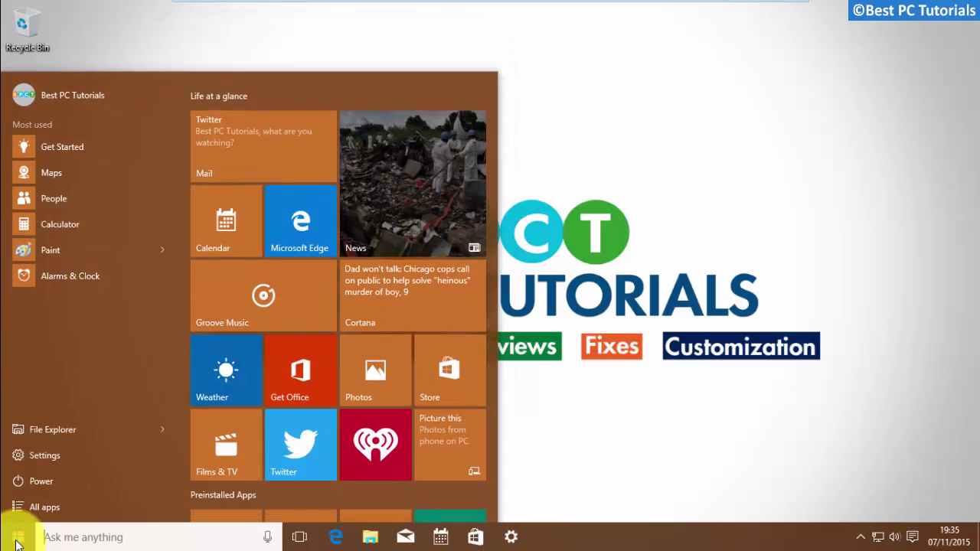
scroll(260, 368, down, 3)
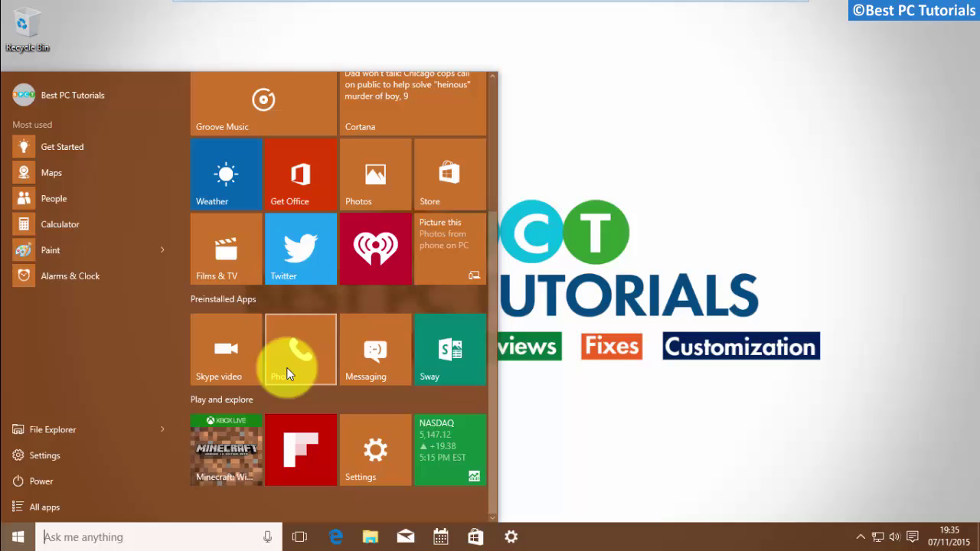
click(383, 368)
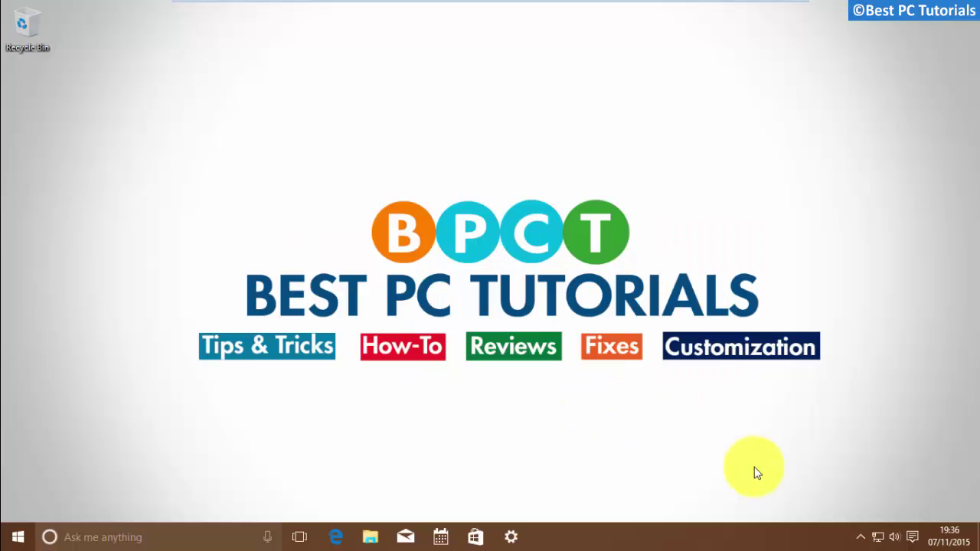
Turn on tablet mode from the Action Center.
click(912, 537)
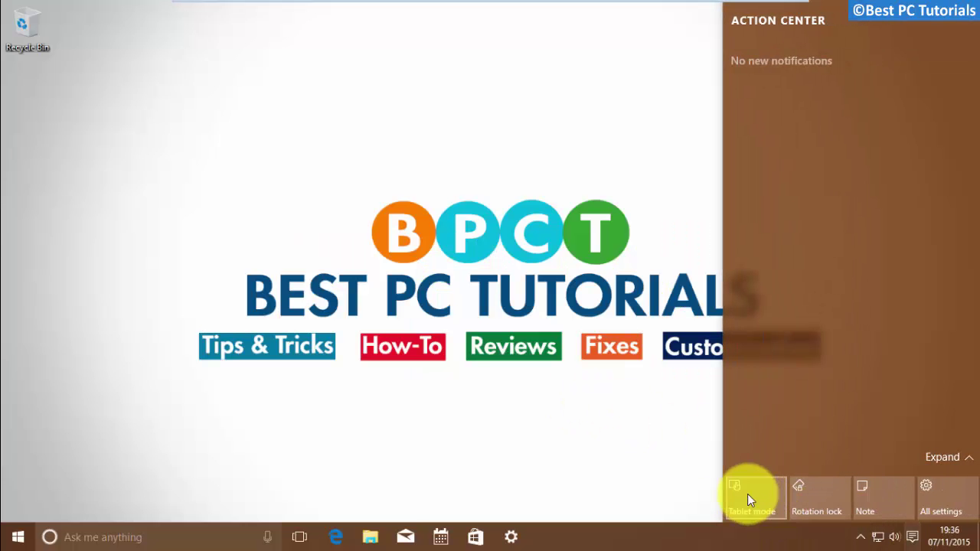
click(747, 493)
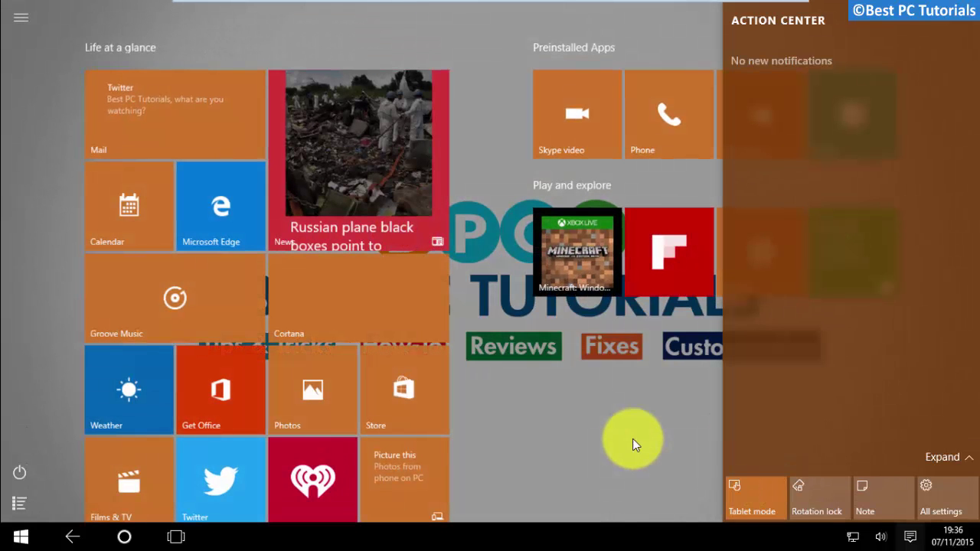
click(632, 438)
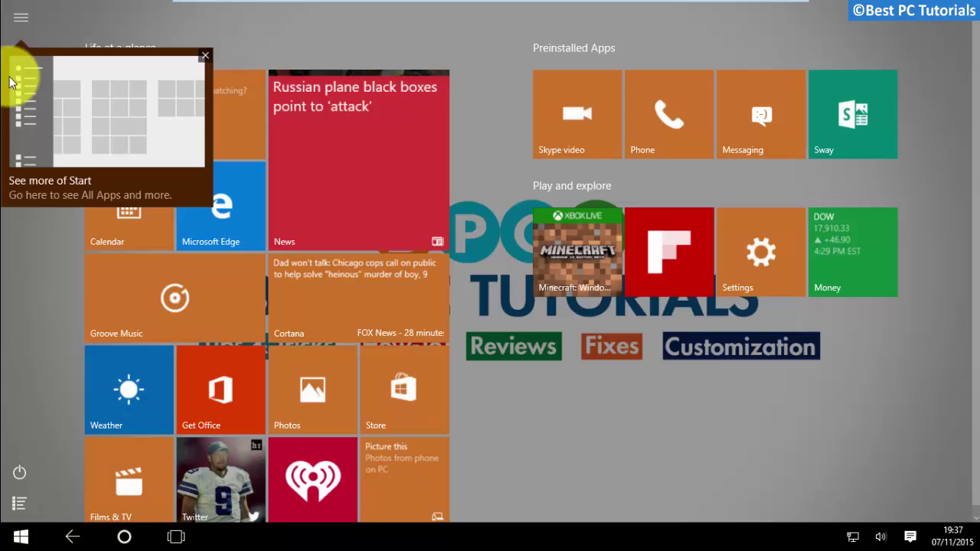
Browse the All apps list in the tablet-mode Start screen, then return to the tiles.
click(21, 23)
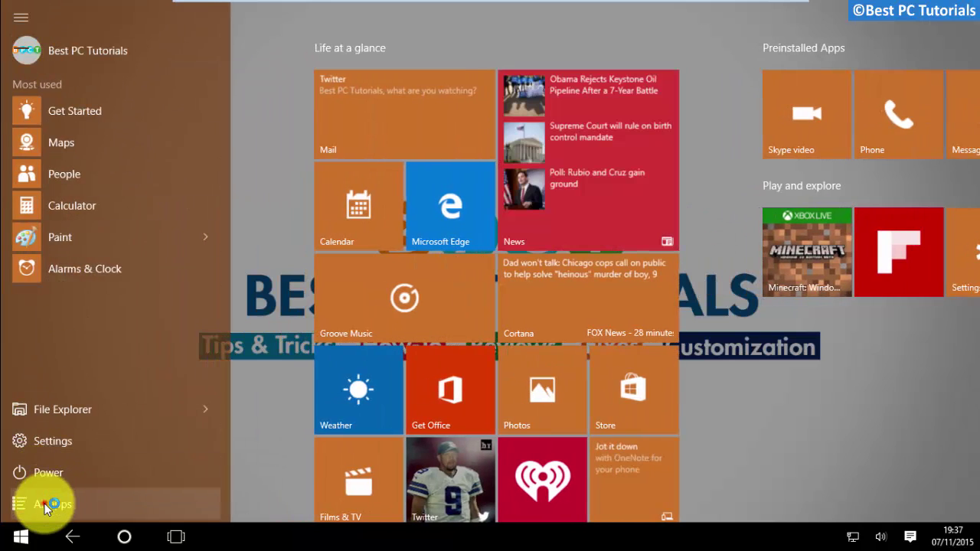
click(46, 506)
scroll(73, 319, down, 5)
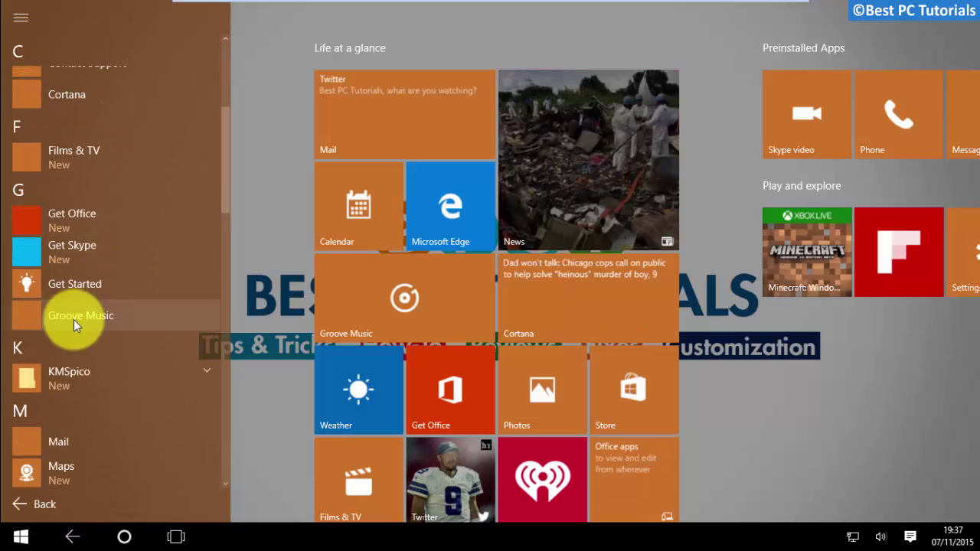
scroll(73, 320, up, 2)
scroll(73, 320, up, 10)
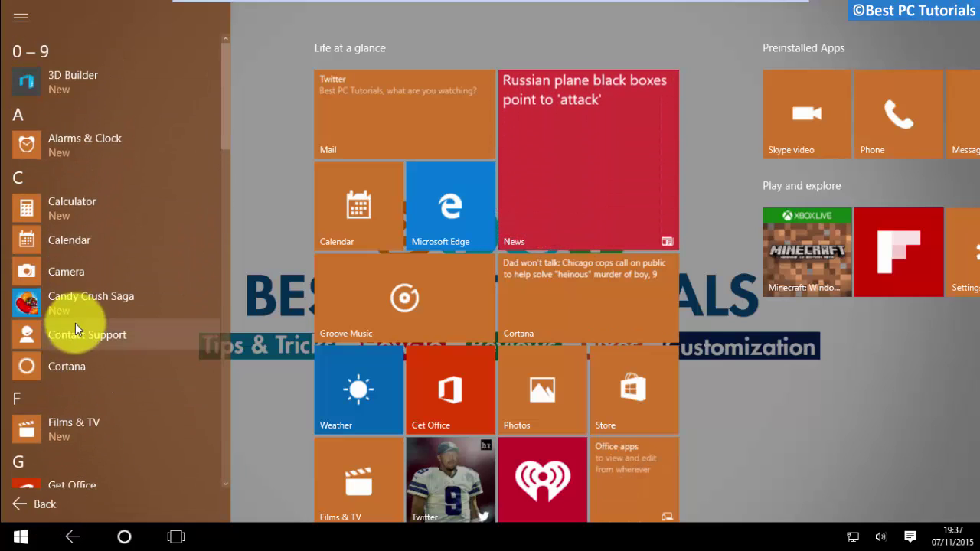
click(21, 22)
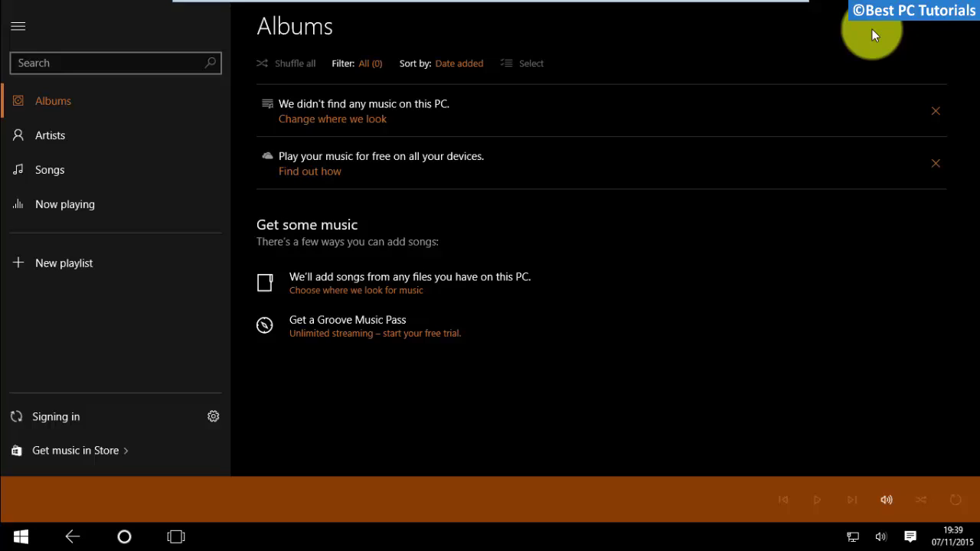
Snap Groove Music to the right half, fill the left with Films & TV, then drag them away.
click(943, 18)
drag(943, 19, 651, 197)
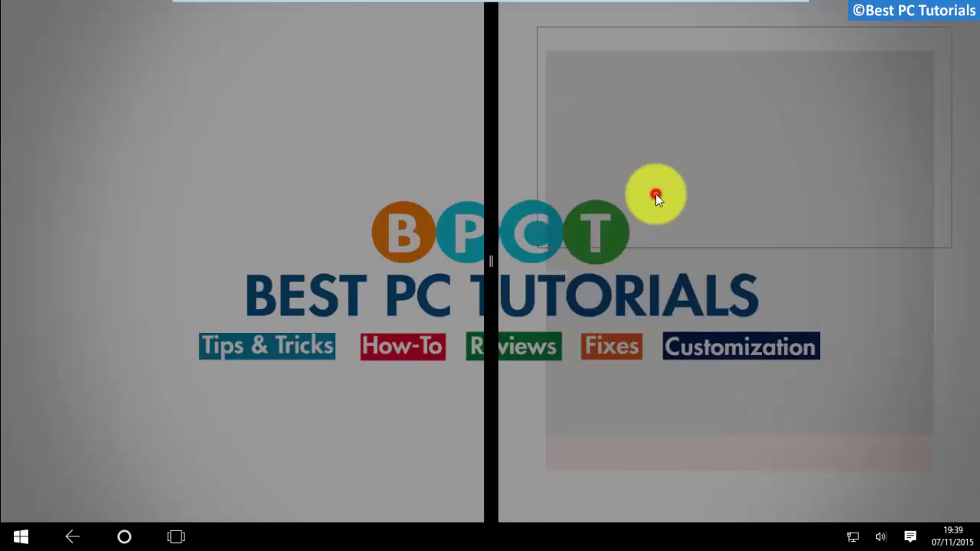
click(292, 287)
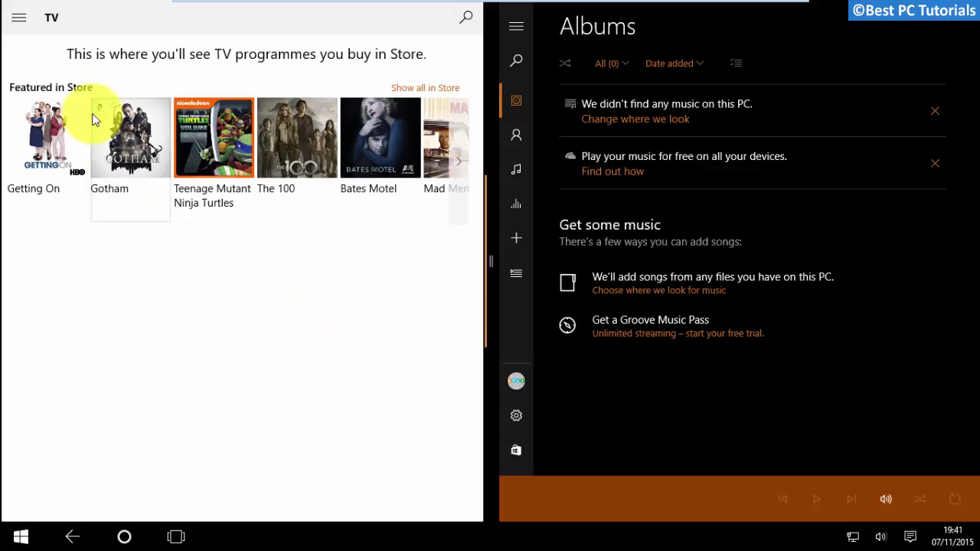
drag(95, 114, 860, 426)
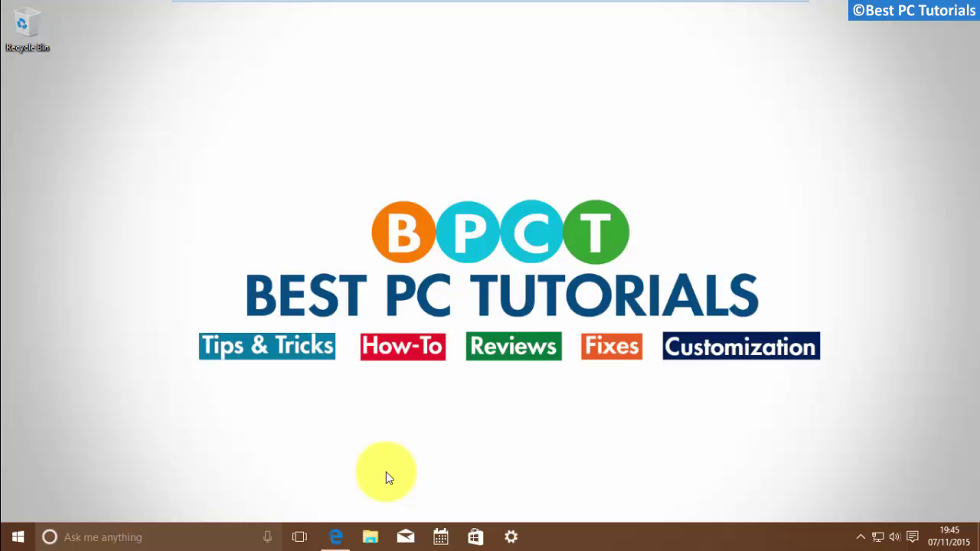
click(338, 538)
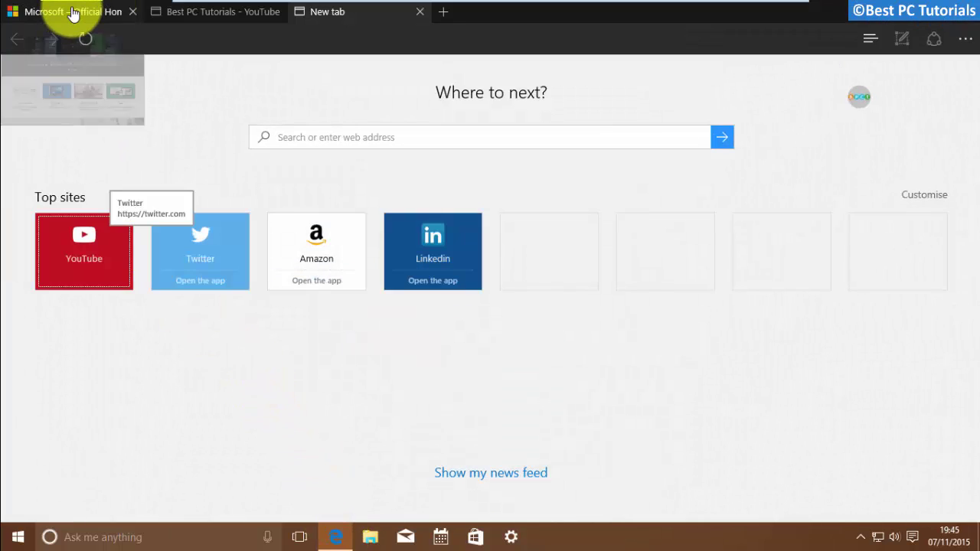
mouse_move(205, 13)
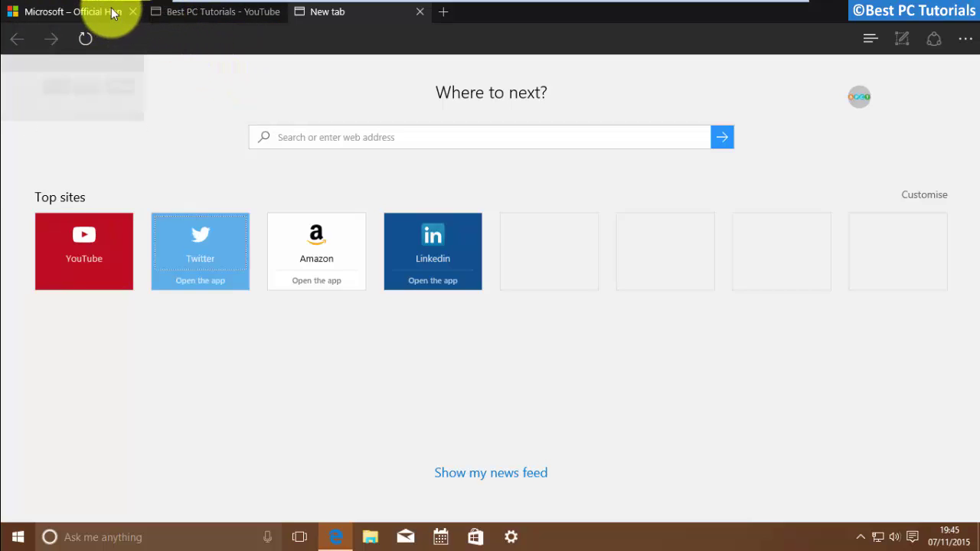
click(965, 39)
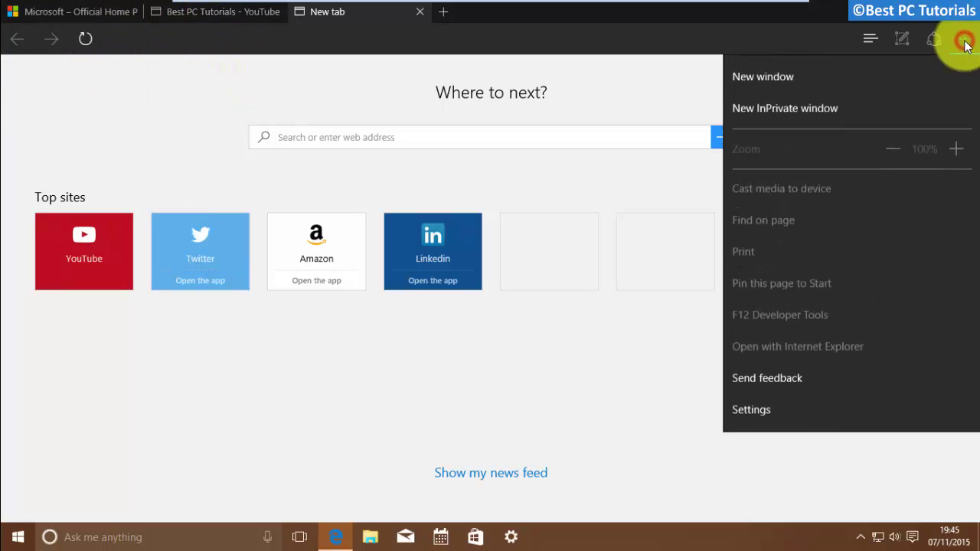
click(808, 408)
scroll(810, 405, down, 3)
scroll(813, 397, down, 2)
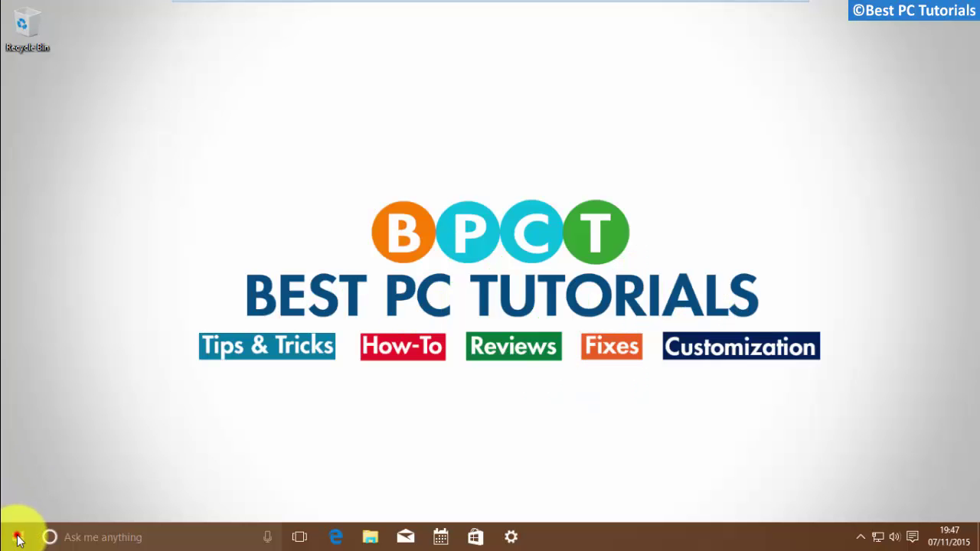
Open Settings to System > Storage and view the save location choices for new apps.
click(18, 534)
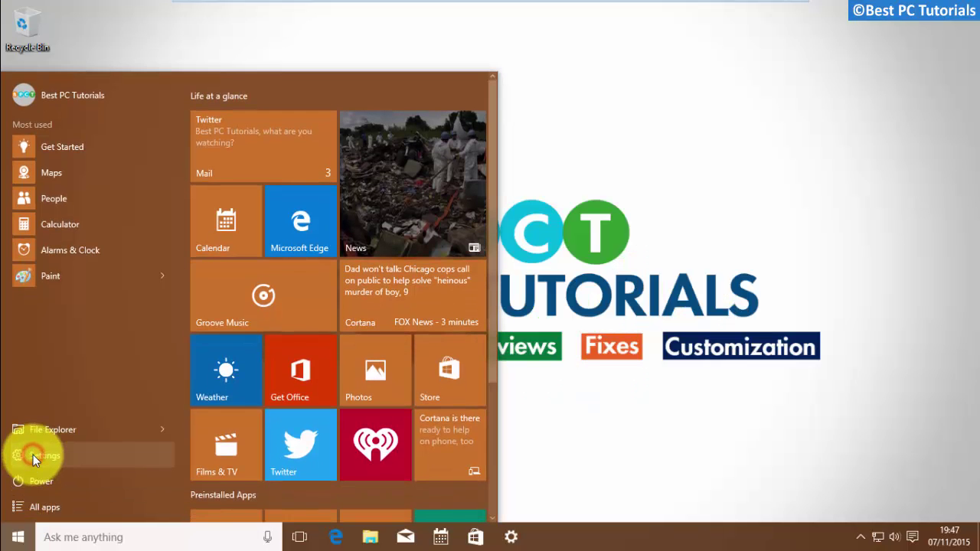
click(33, 455)
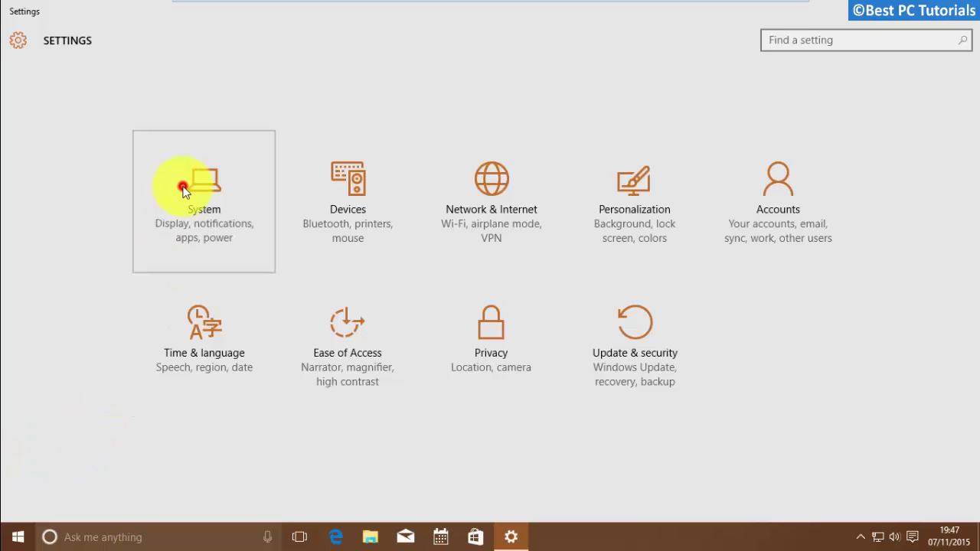
click(183, 190)
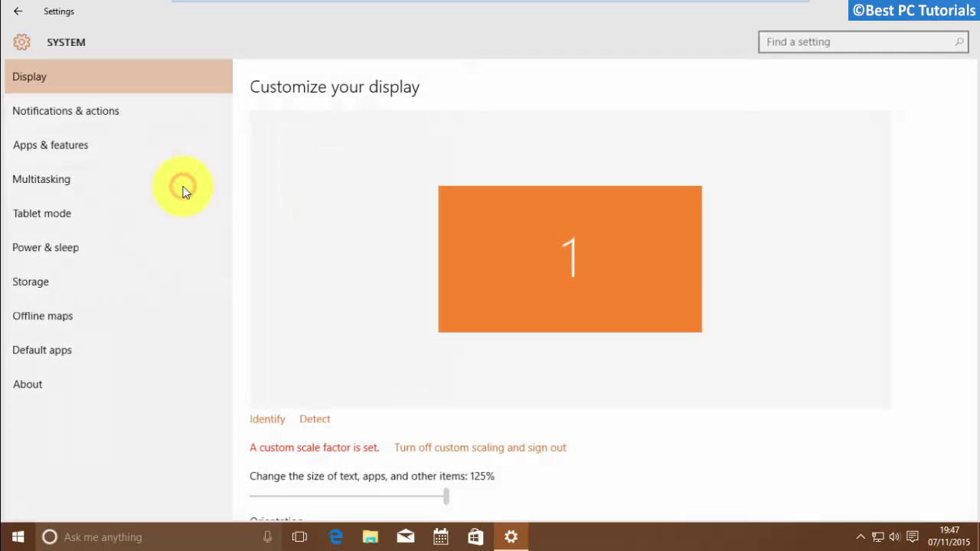
click(74, 281)
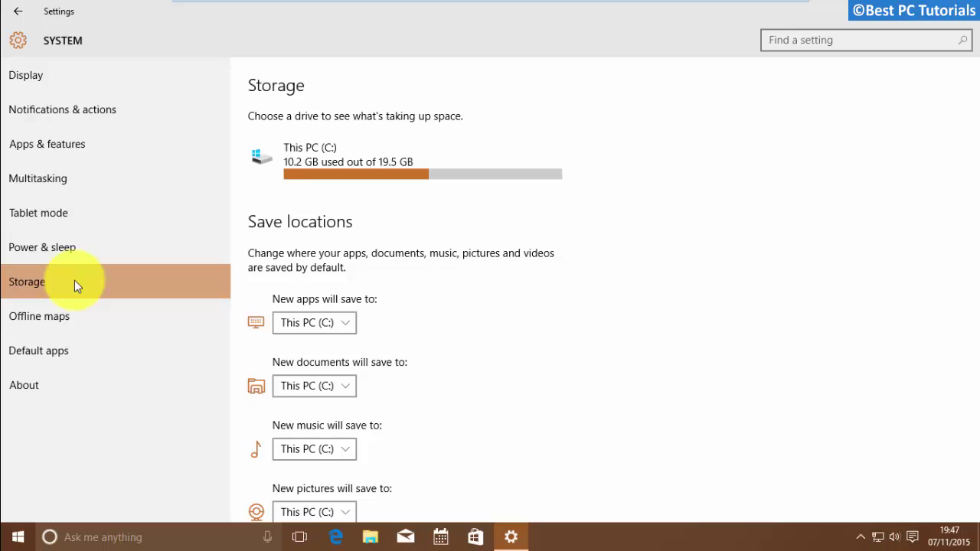
click(313, 318)
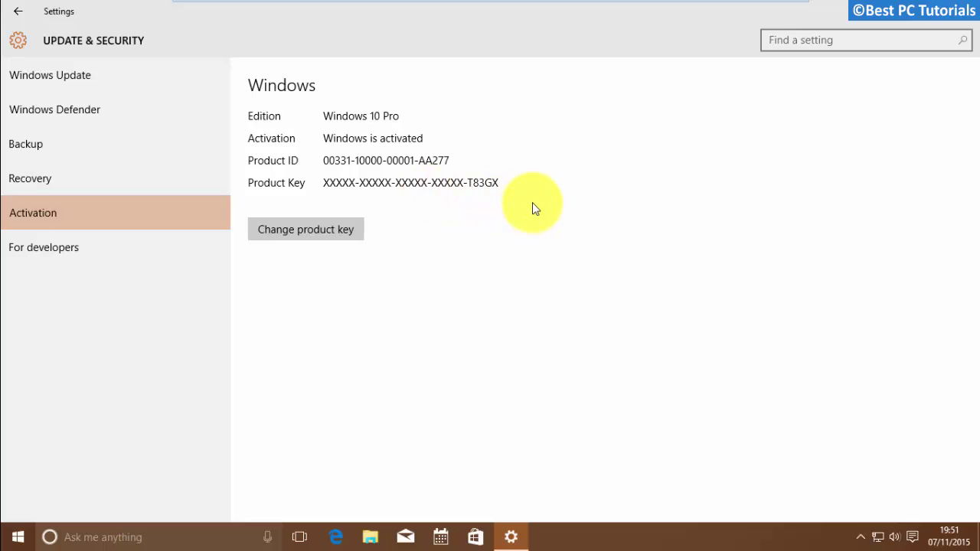
click(27, 42)
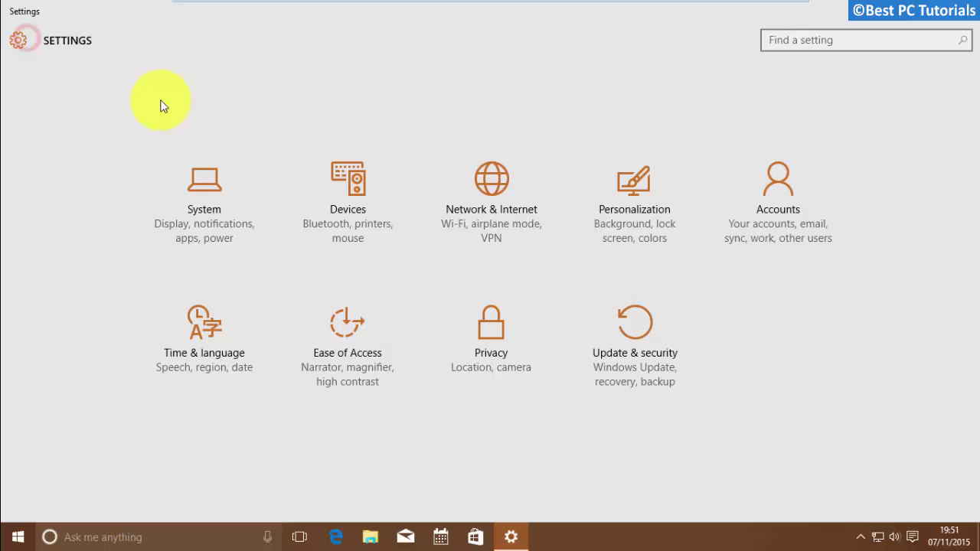
click(503, 324)
click(67, 358)
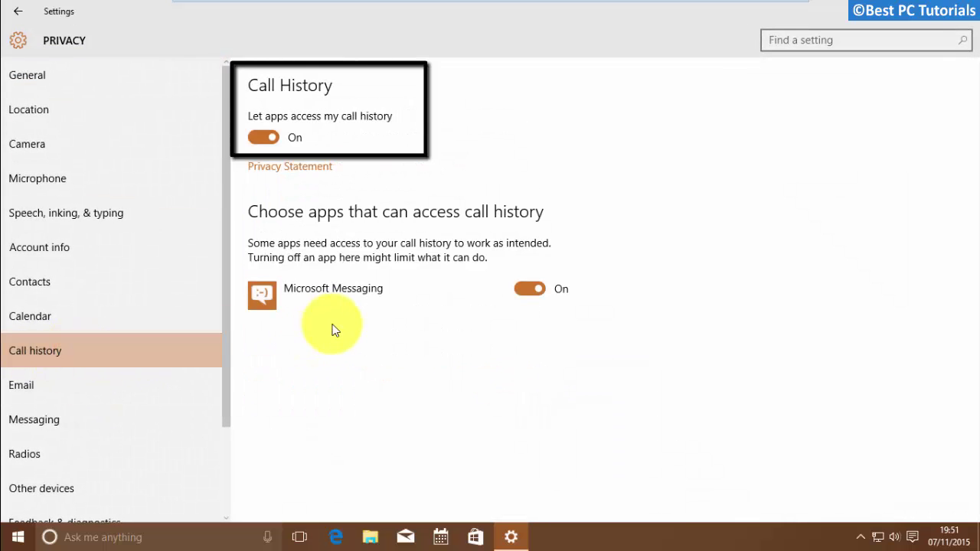
click(118, 391)
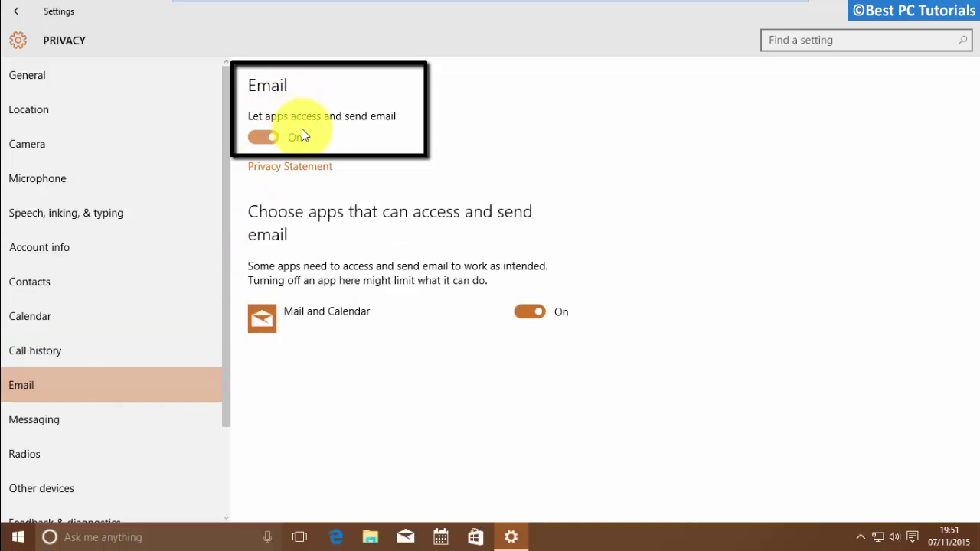
click(19, 40)
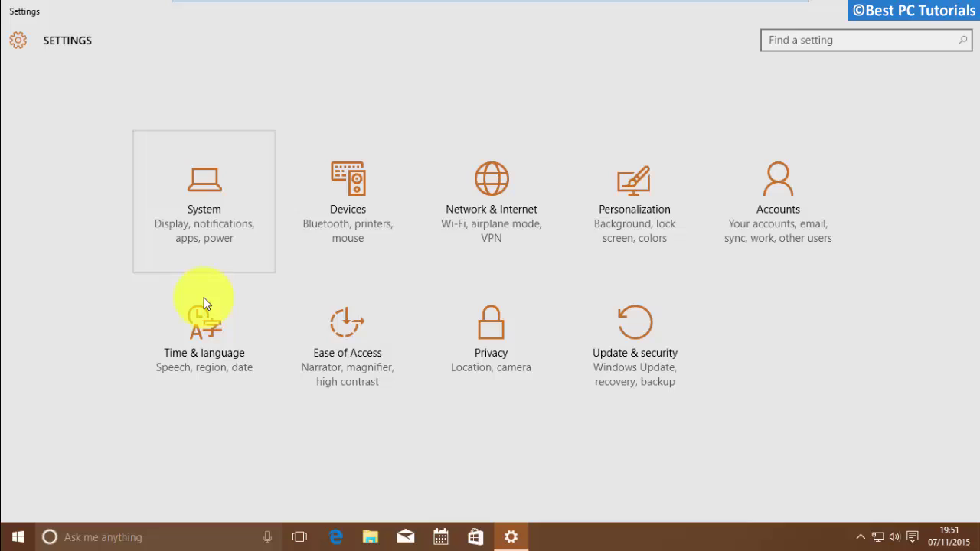
click(214, 337)
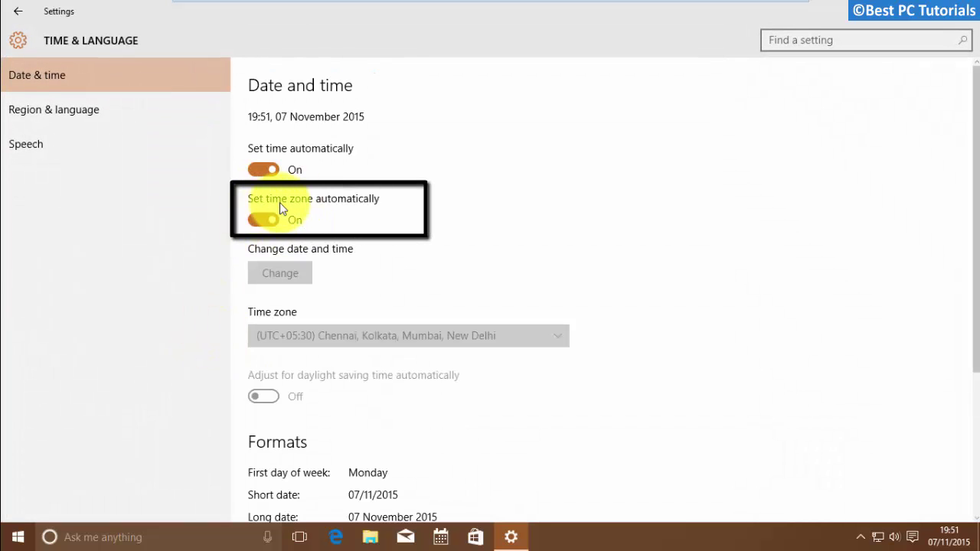
Return to the Settings home and view the USB page under Devices.
click(18, 40)
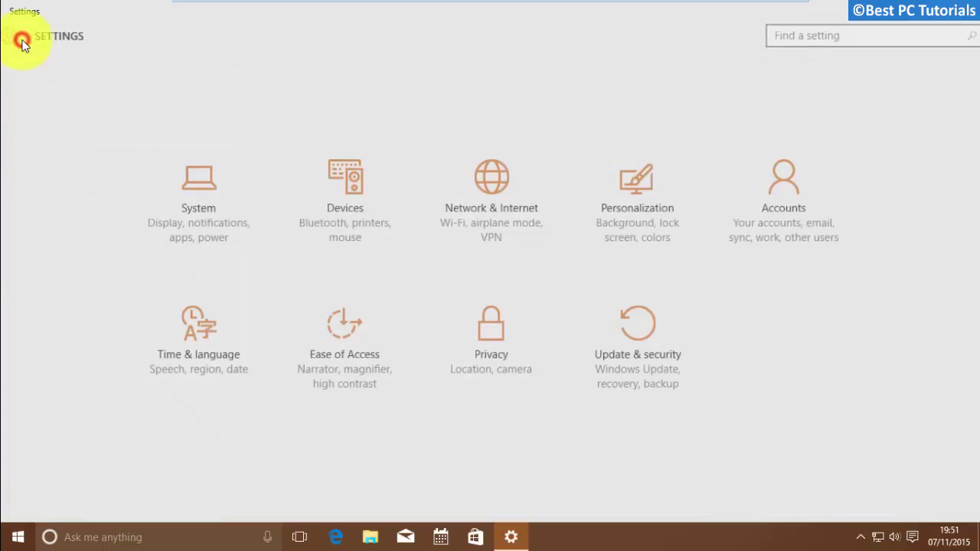
click(322, 210)
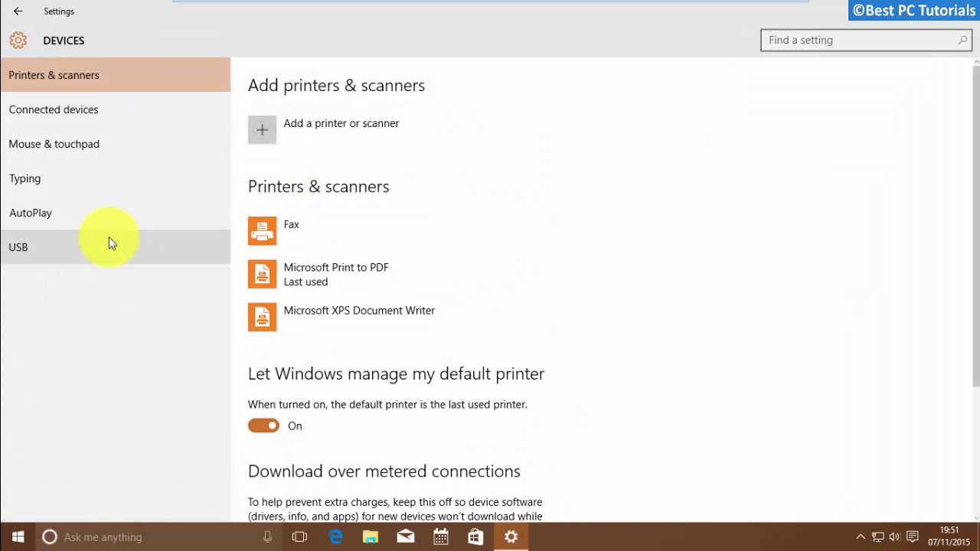
click(105, 241)
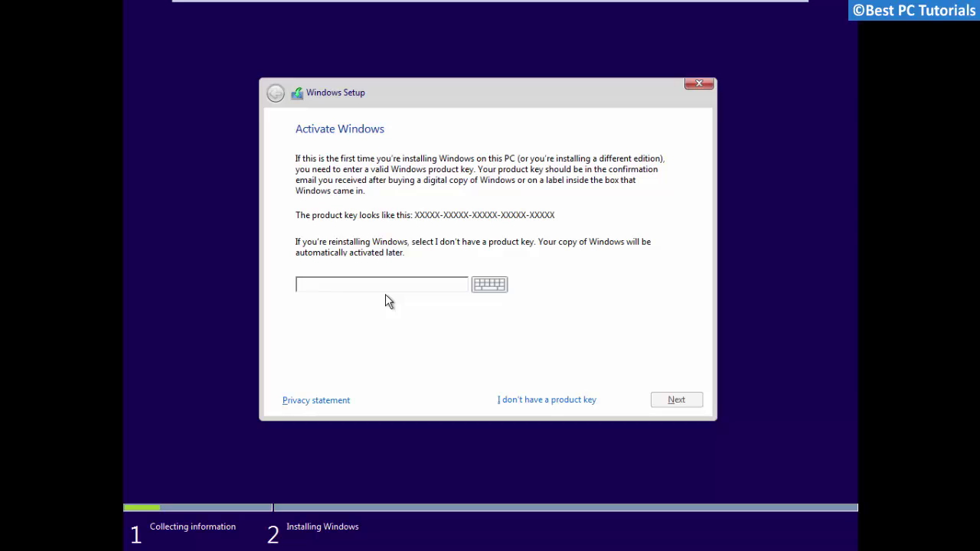
Choose 'I don't have a product key' and tick 'I accept the license terms'.
click(398, 284)
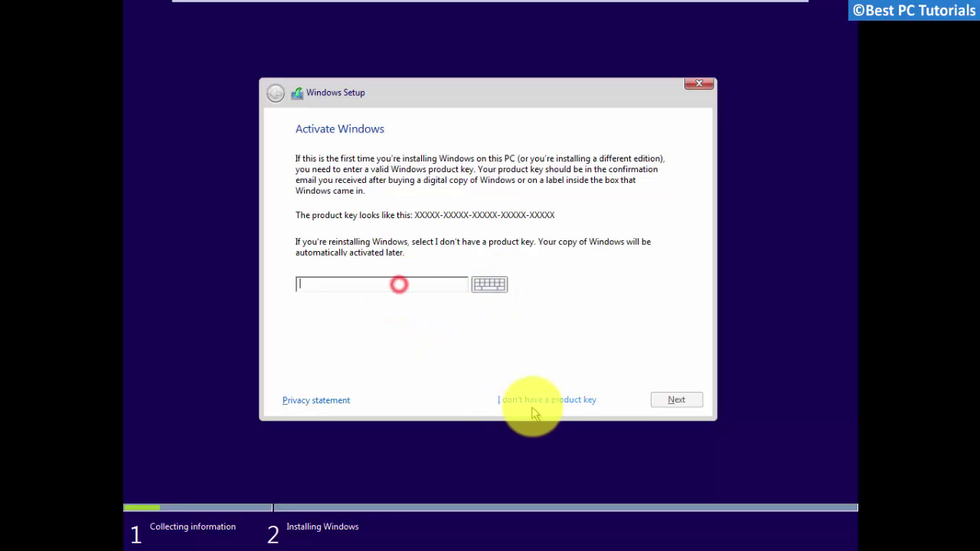
click(530, 404)
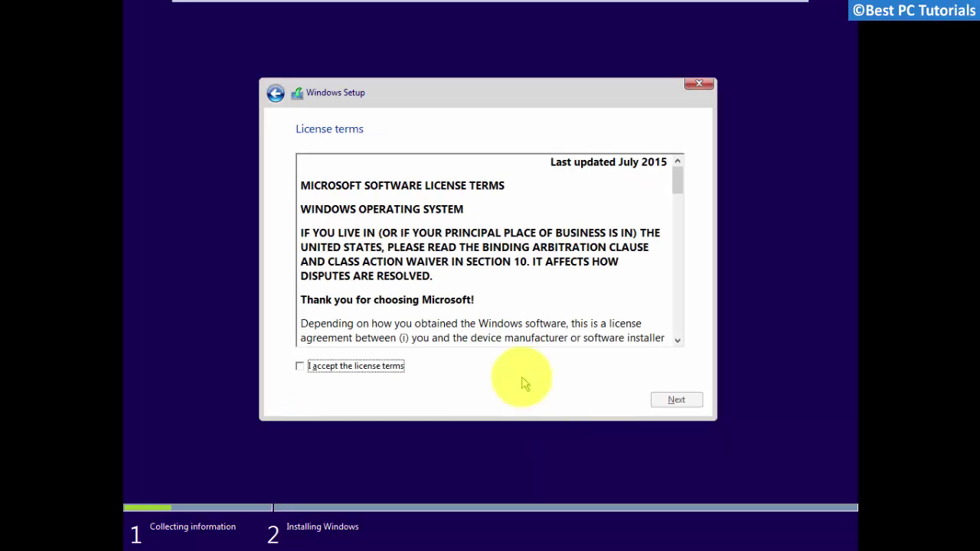
click(380, 366)
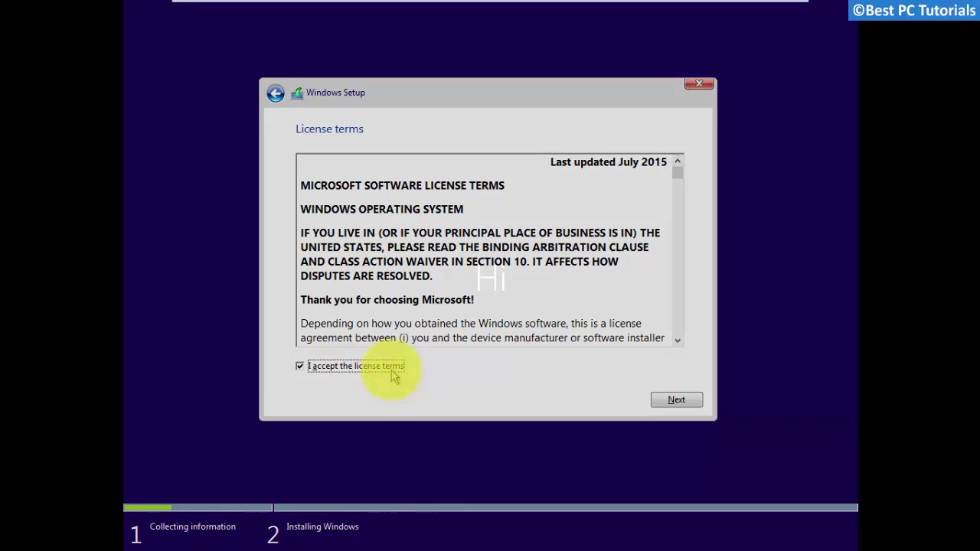